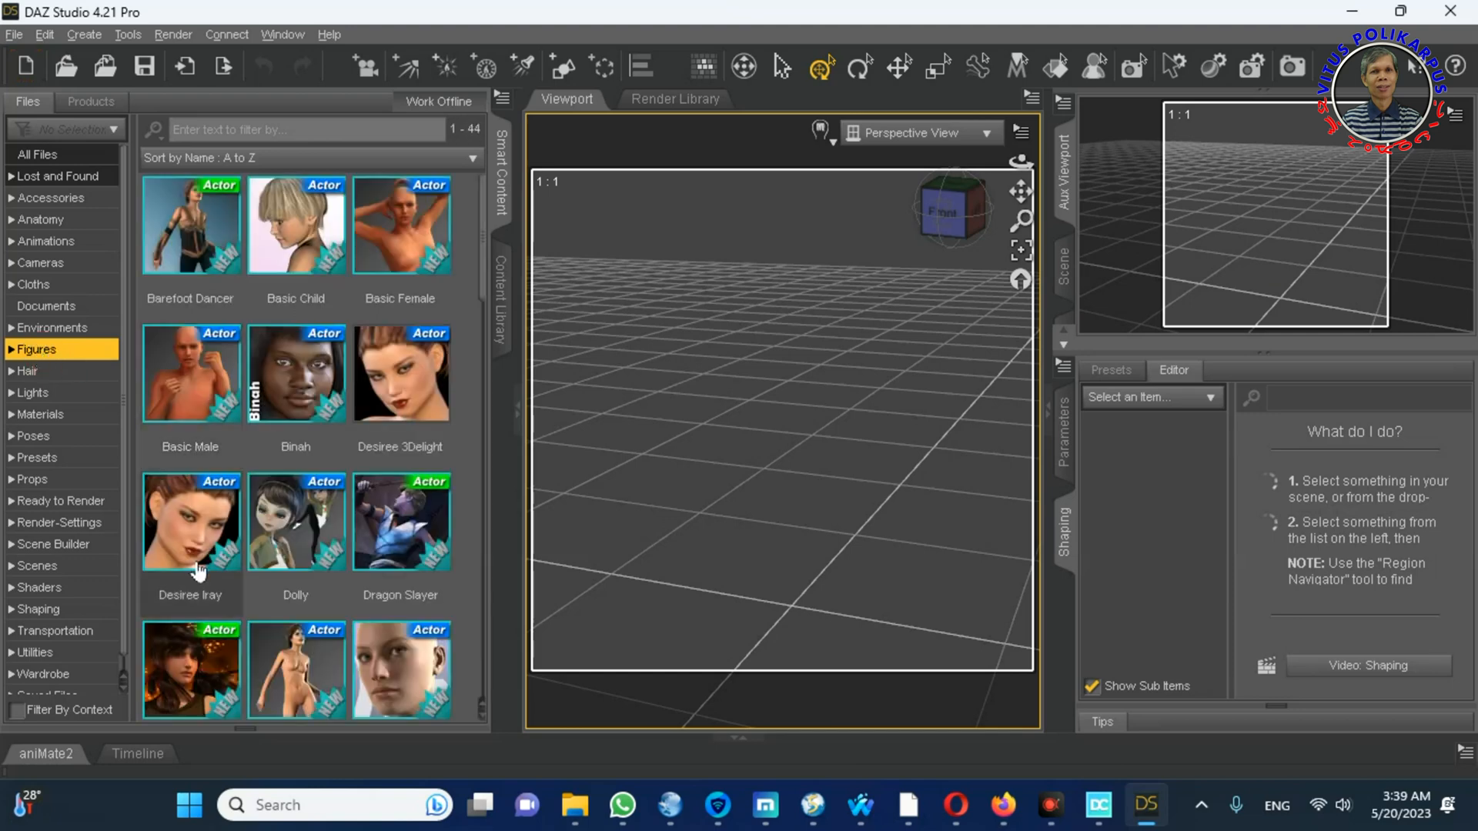
Step: Find the Genesis 9 actor among the figures and load it into the scene
{"action": "scroll", "coordinate": [297, 472], "scroll_direction": "down", "scroll_amount": 5}
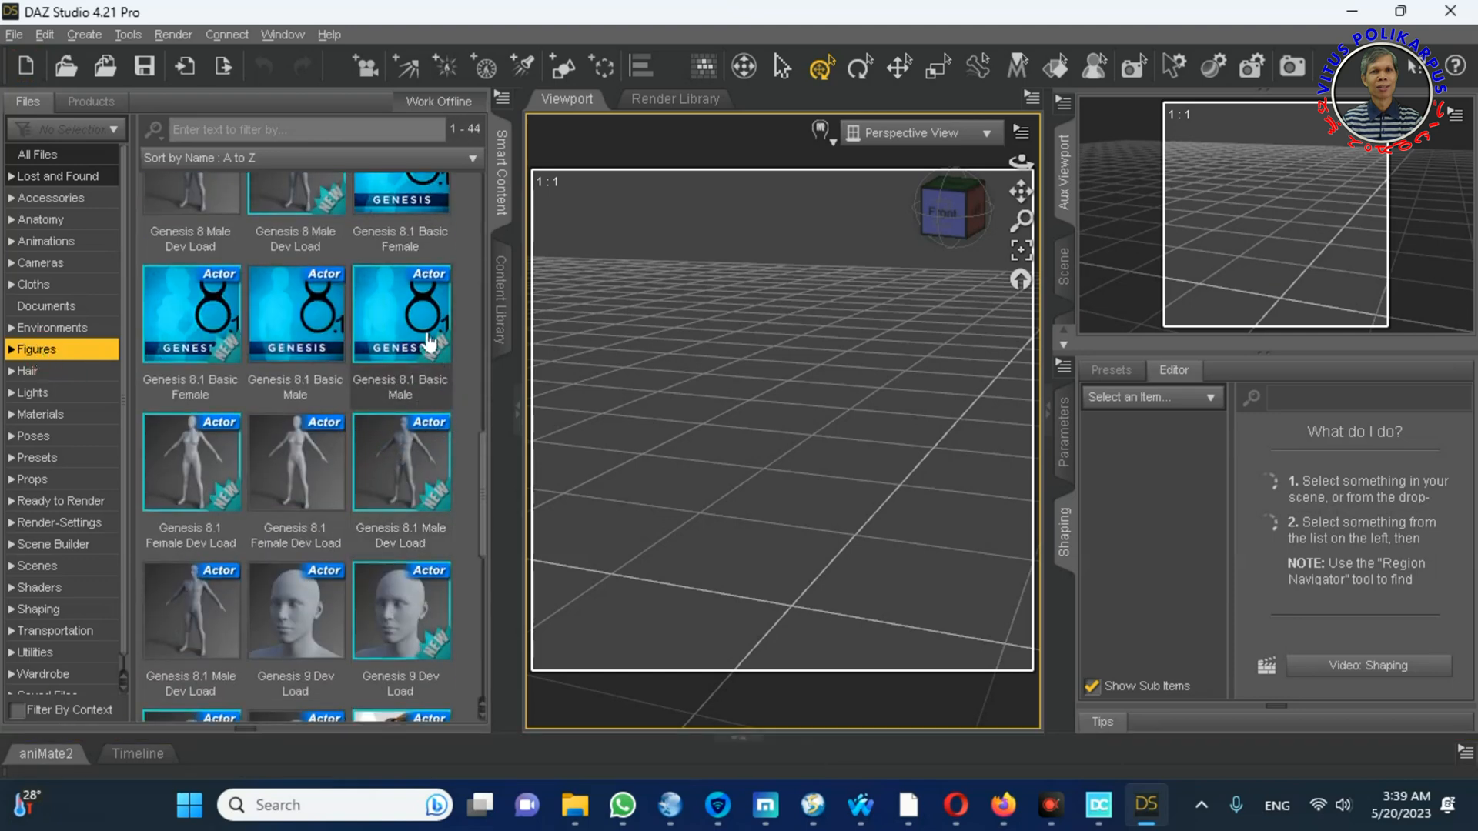
{"action": "scroll", "coordinate": [429, 342], "scroll_direction": "down", "scroll_amount": 5}
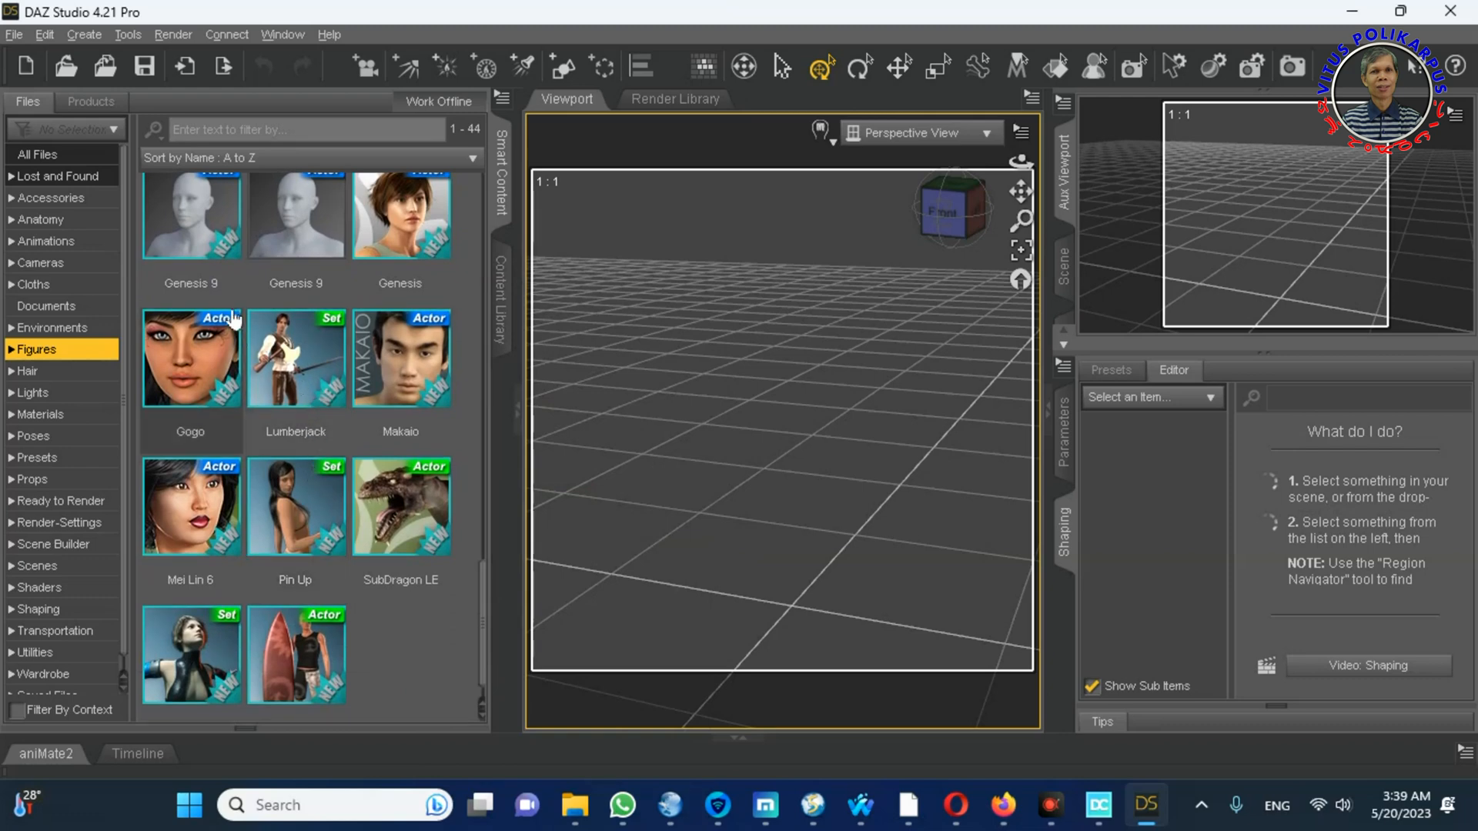
{"action": "double_click", "coordinate": [212, 208]}
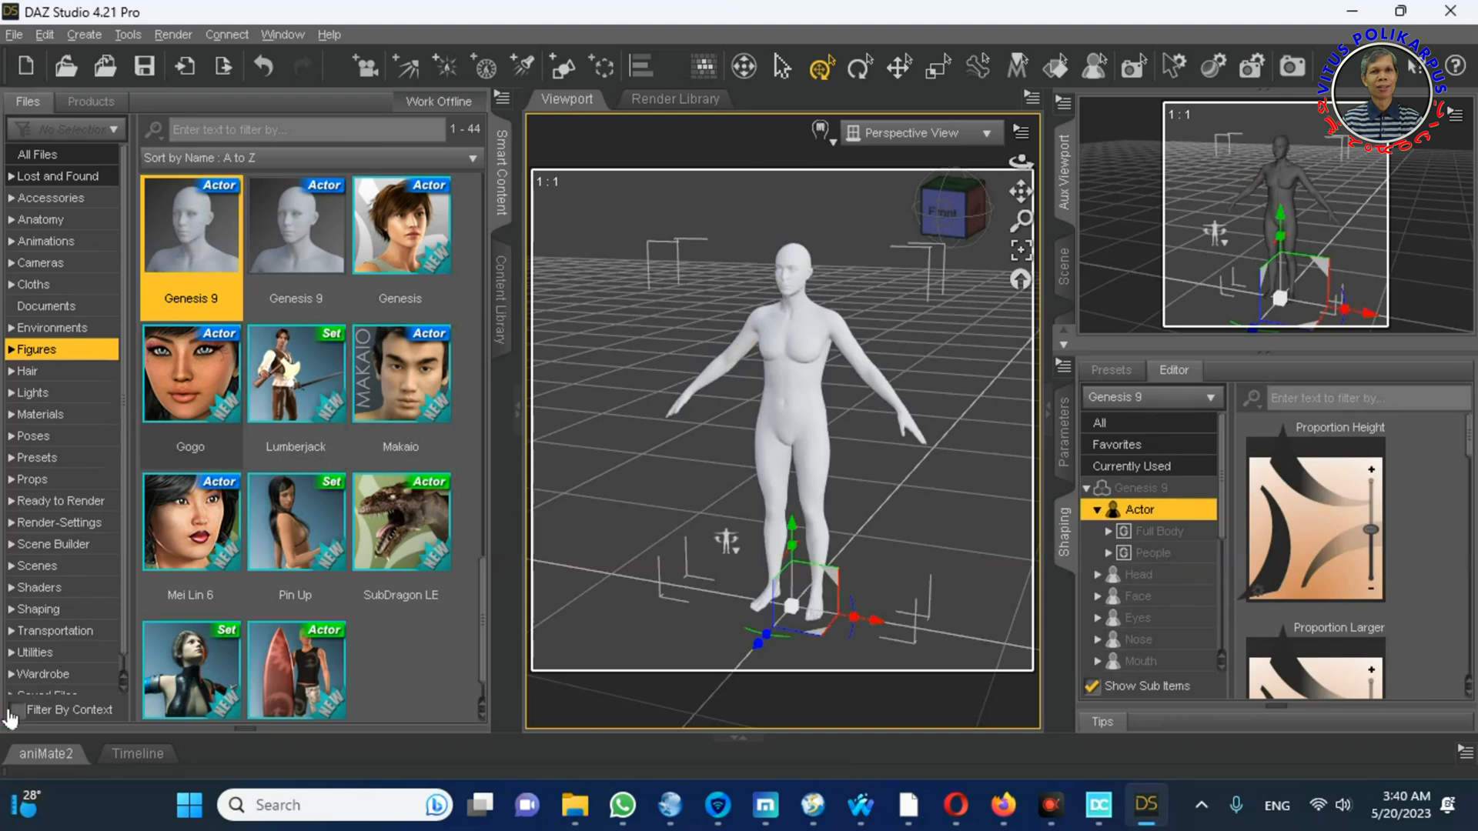
Step: Filter the content by the selected figure's context and dress it in the G9 Base Shorts and G9 Base Shirt
{"action": "left_click", "coordinate": [16, 710]}
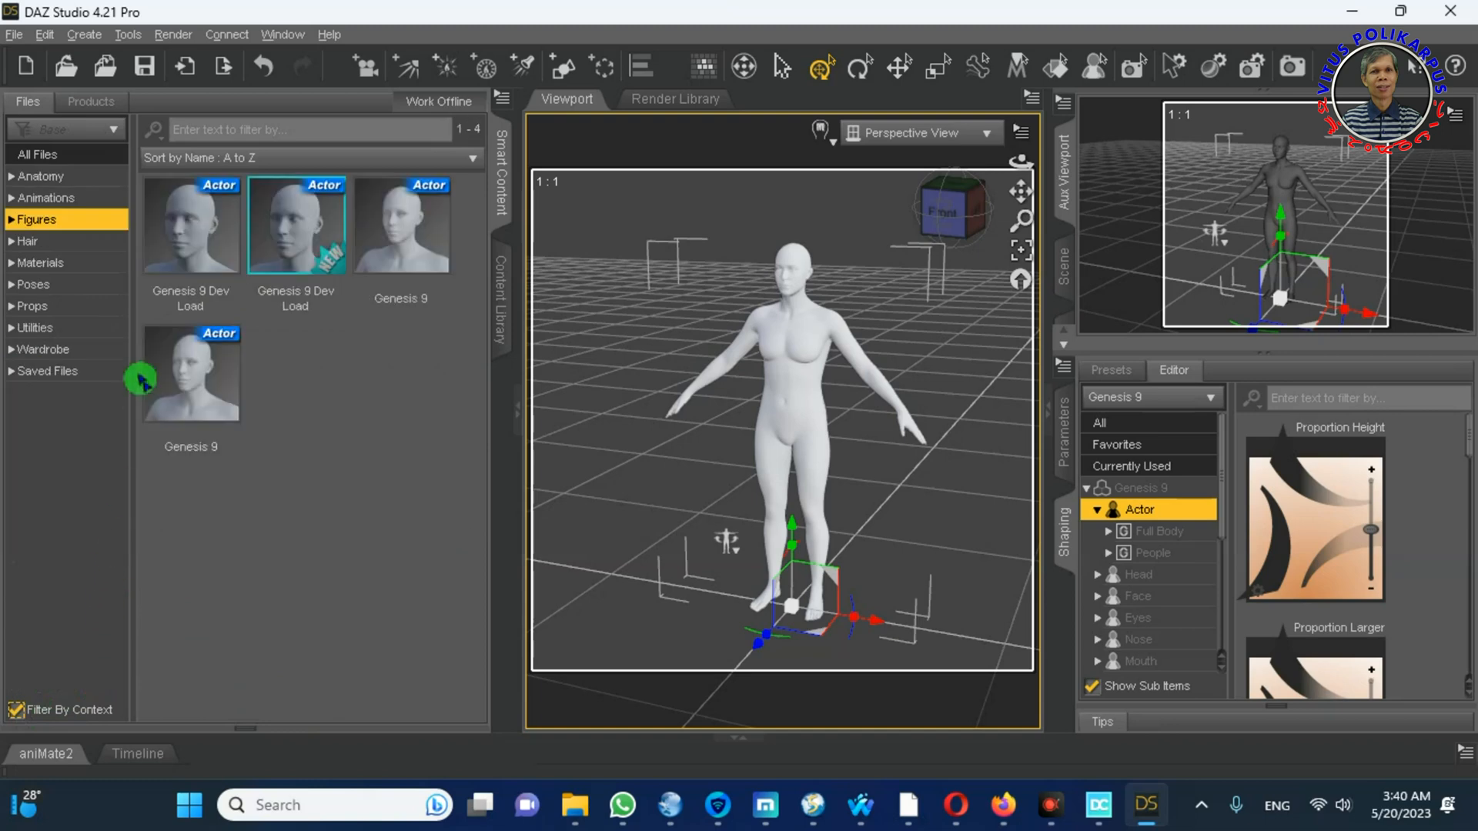
{"action": "left_click", "coordinate": [42, 371]}
{"action": "left_click", "coordinate": [42, 349]}
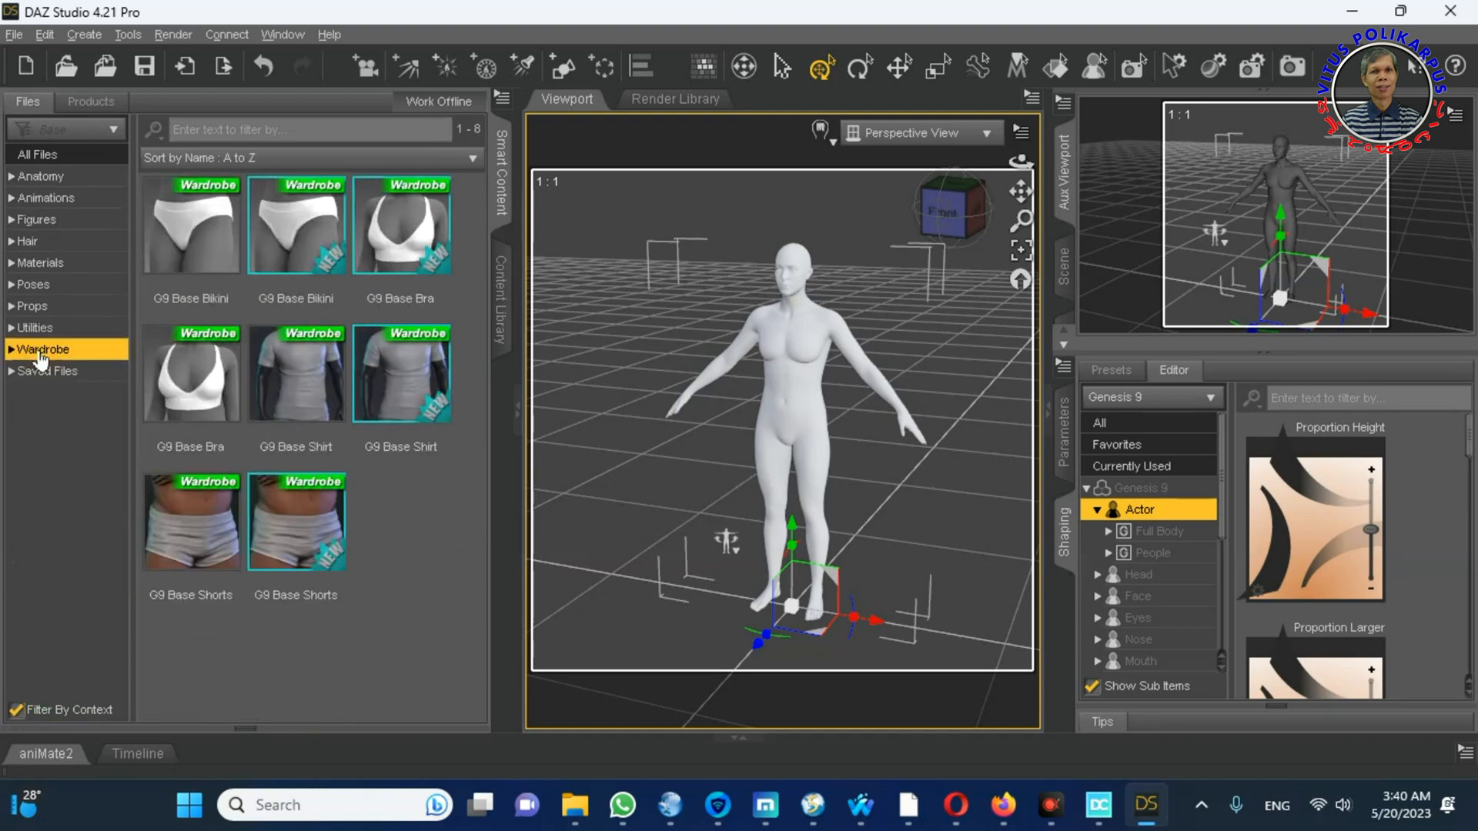
{"action": "left_click_drag", "start_coordinate": [192, 524], "coordinate": [838, 484]}
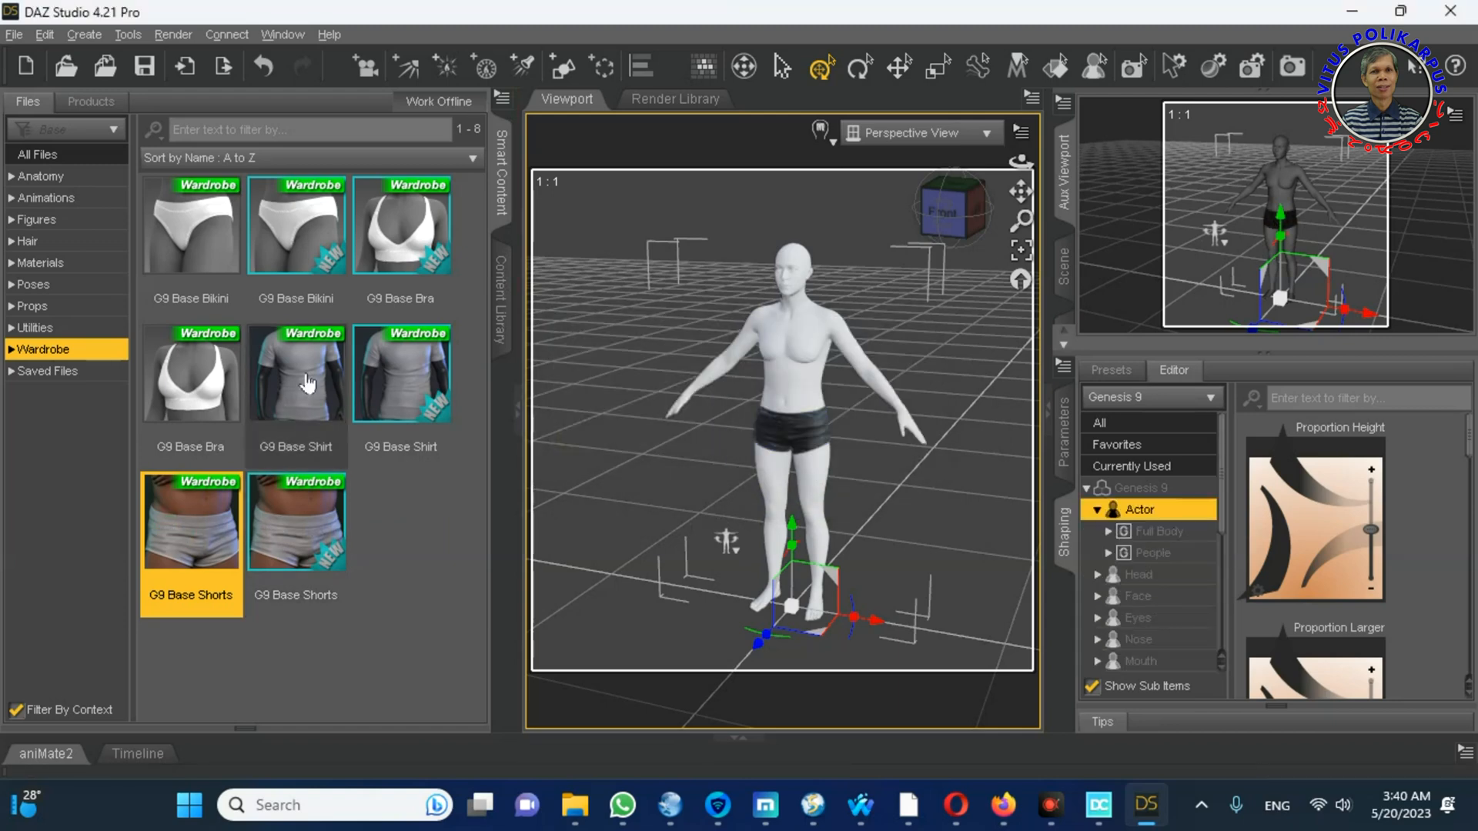
{"action": "double_click", "coordinate": [308, 382]}
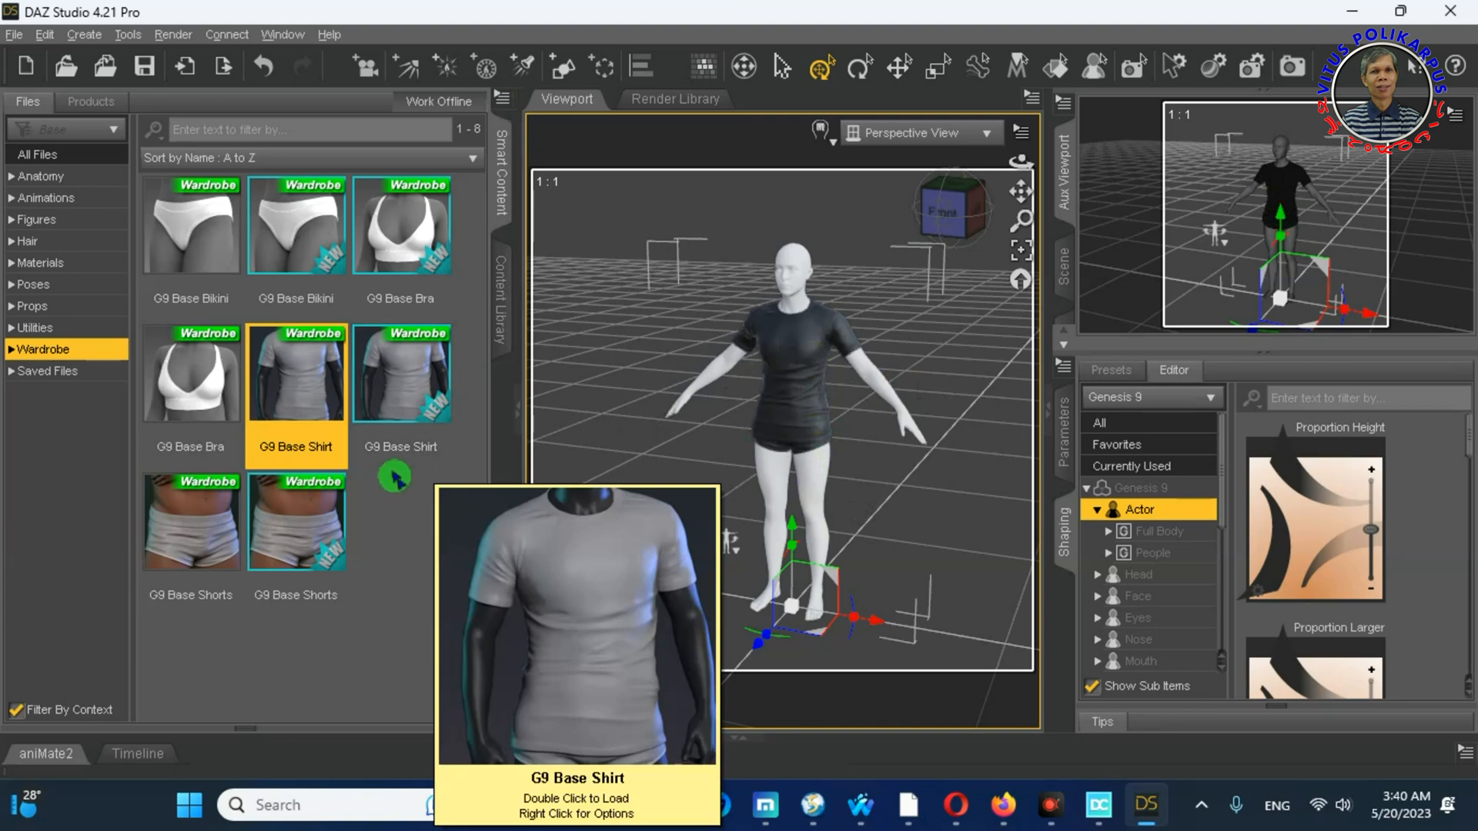
{"action": "left_click", "coordinate": [394, 471]}
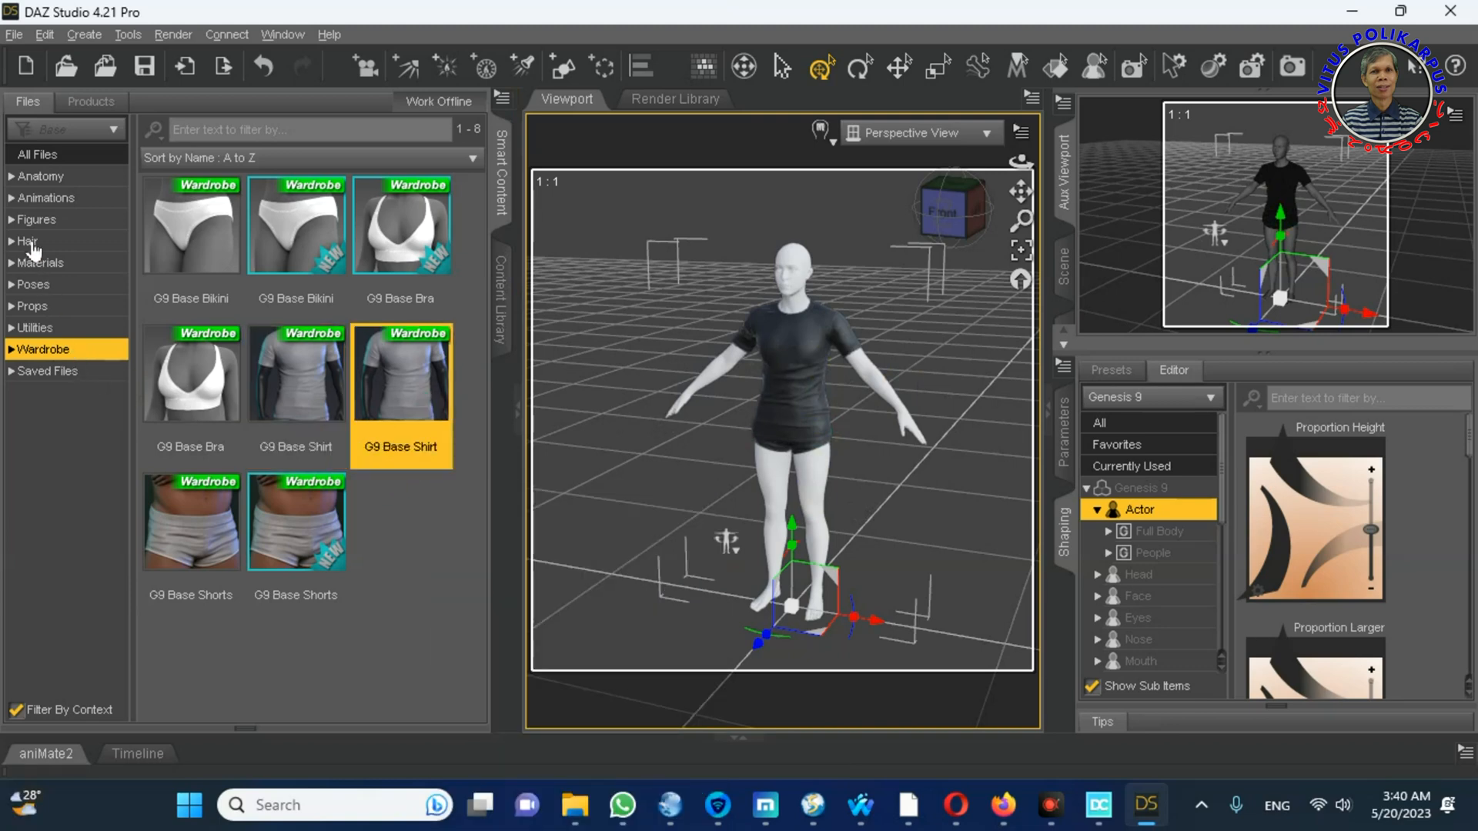
Step: Add the G9 Base dForce Pixie Hair to the Genesis 9 figure
{"action": "left_click", "coordinate": [29, 242]}
{"action": "double_click", "coordinate": [205, 241]}
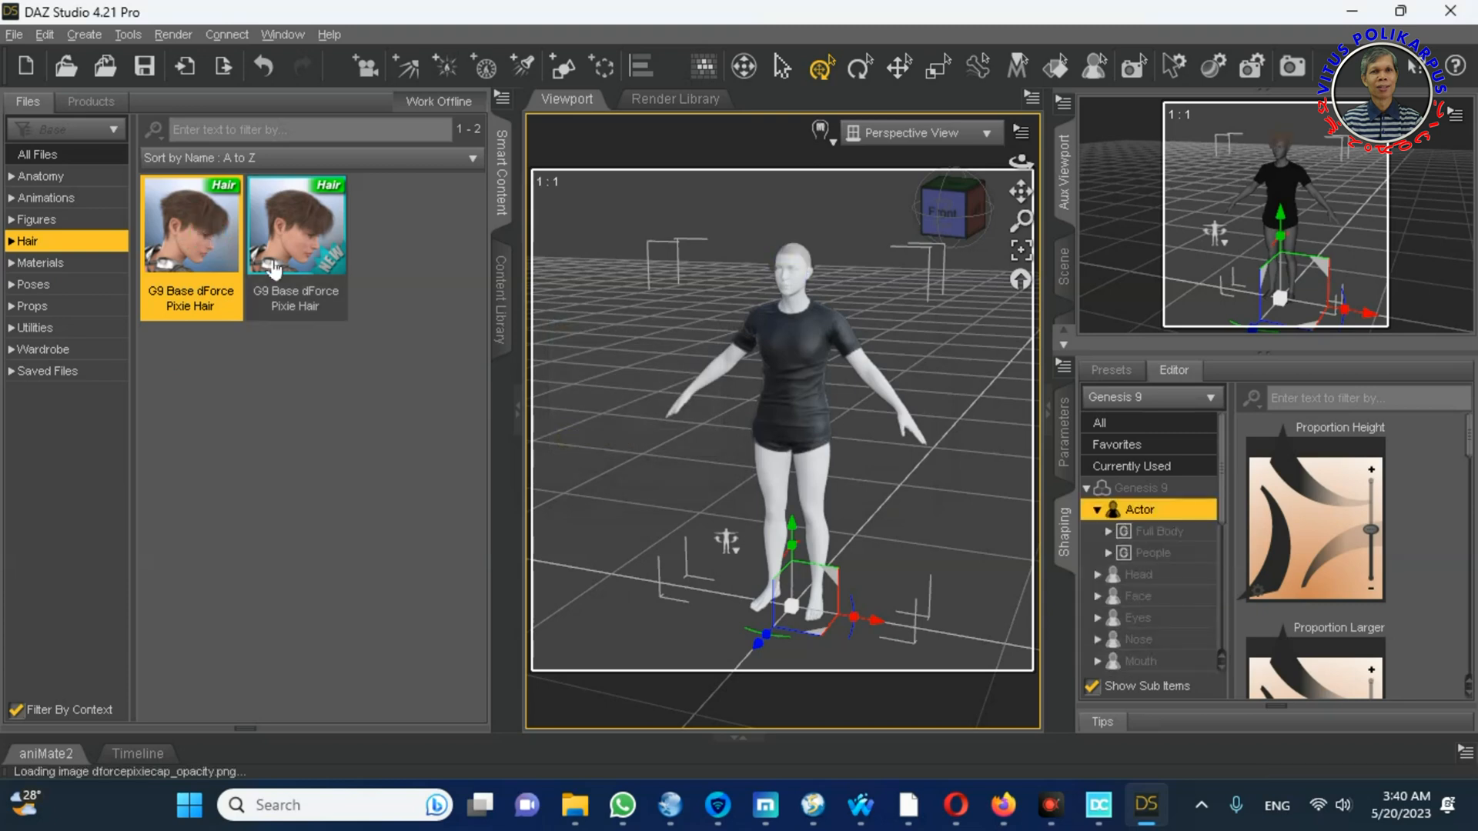
{"action": "left_click", "coordinate": [33, 284]}
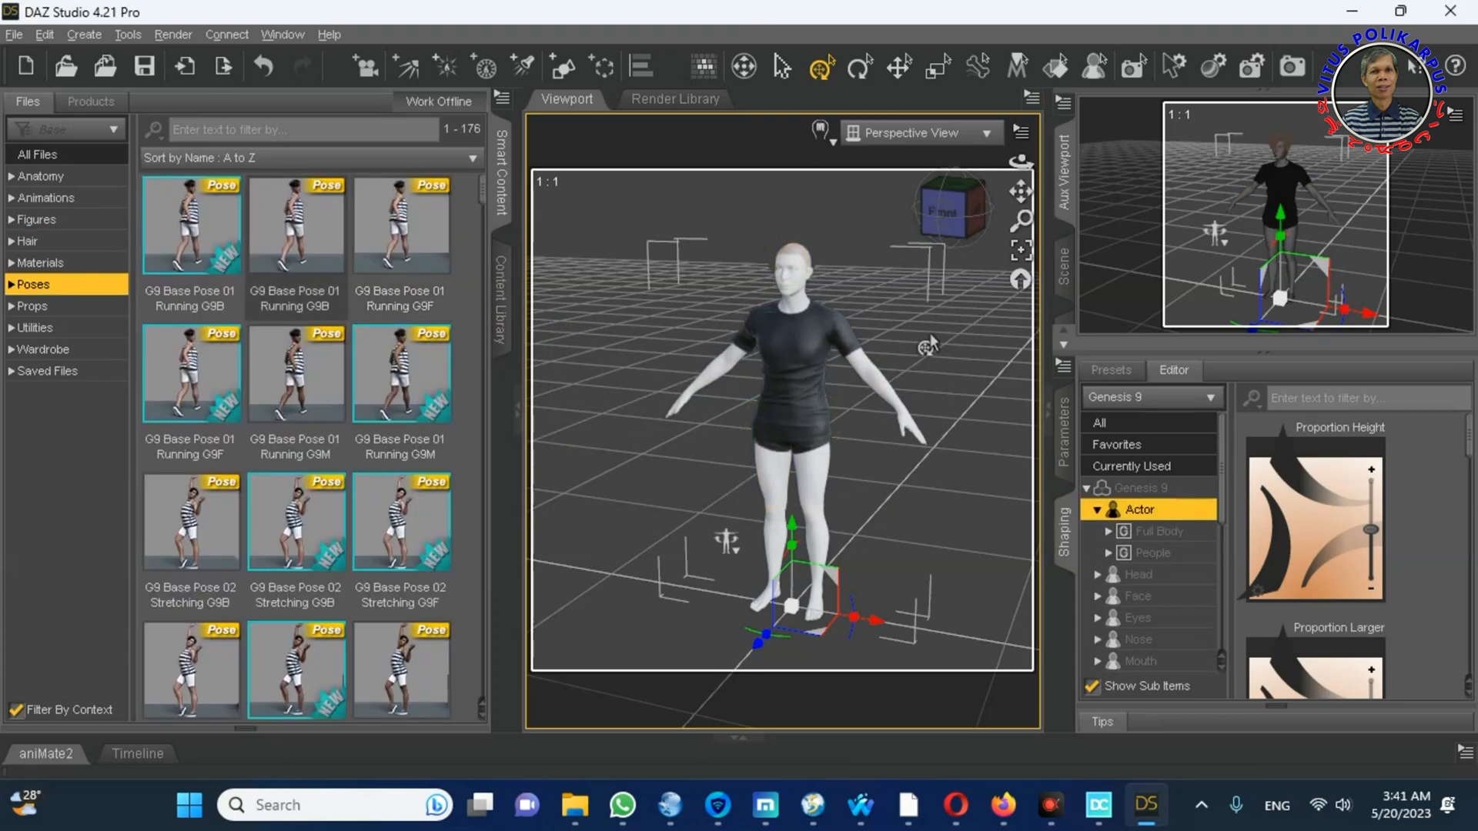
{"action": "mouse_move", "coordinate": [1021, 221]}
{"action": "left_mouse_down"}
{"action": "mouse_move", "coordinate": [1020, 173]}
{"action": "mouse_move", "coordinate": [1020, 201]}
{"action": "left_mouse_up"}
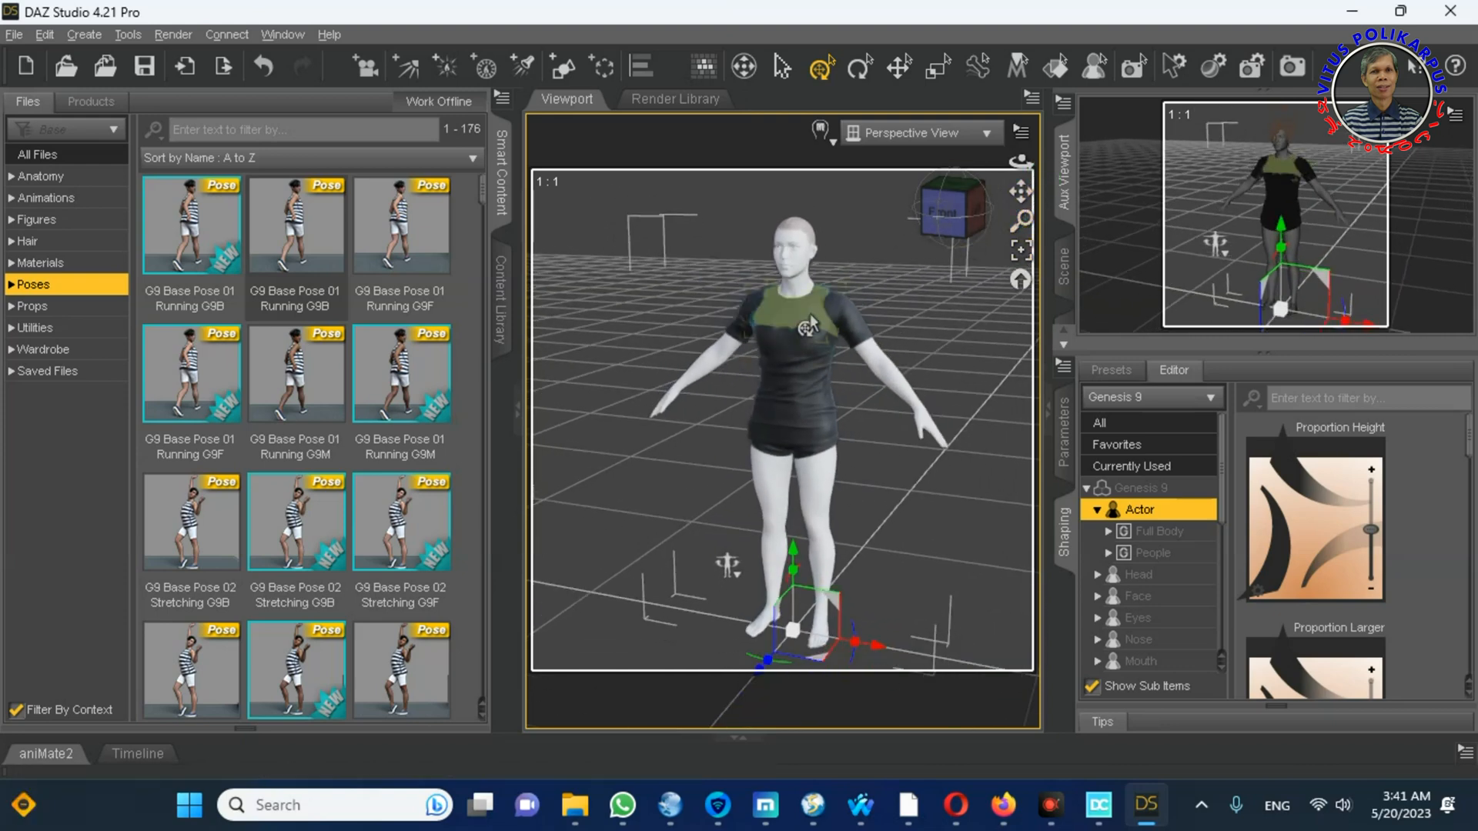
{"action": "left_click_drag", "start_coordinate": [1020, 191], "coordinate": [1004, 294]}
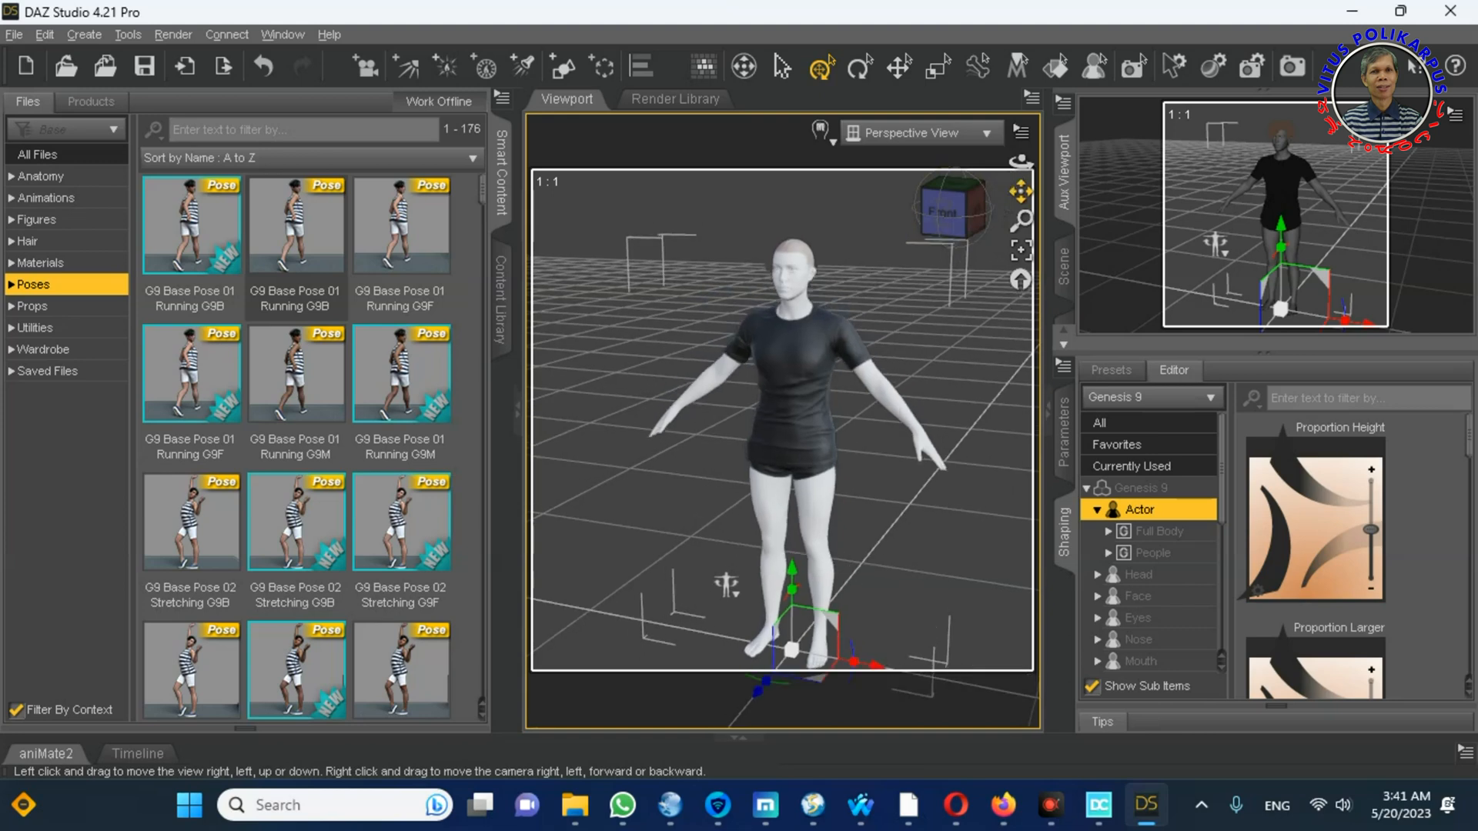
{"action": "left_click_drag", "start_coordinate": [1027, 216], "coordinate": [1027, 157]}
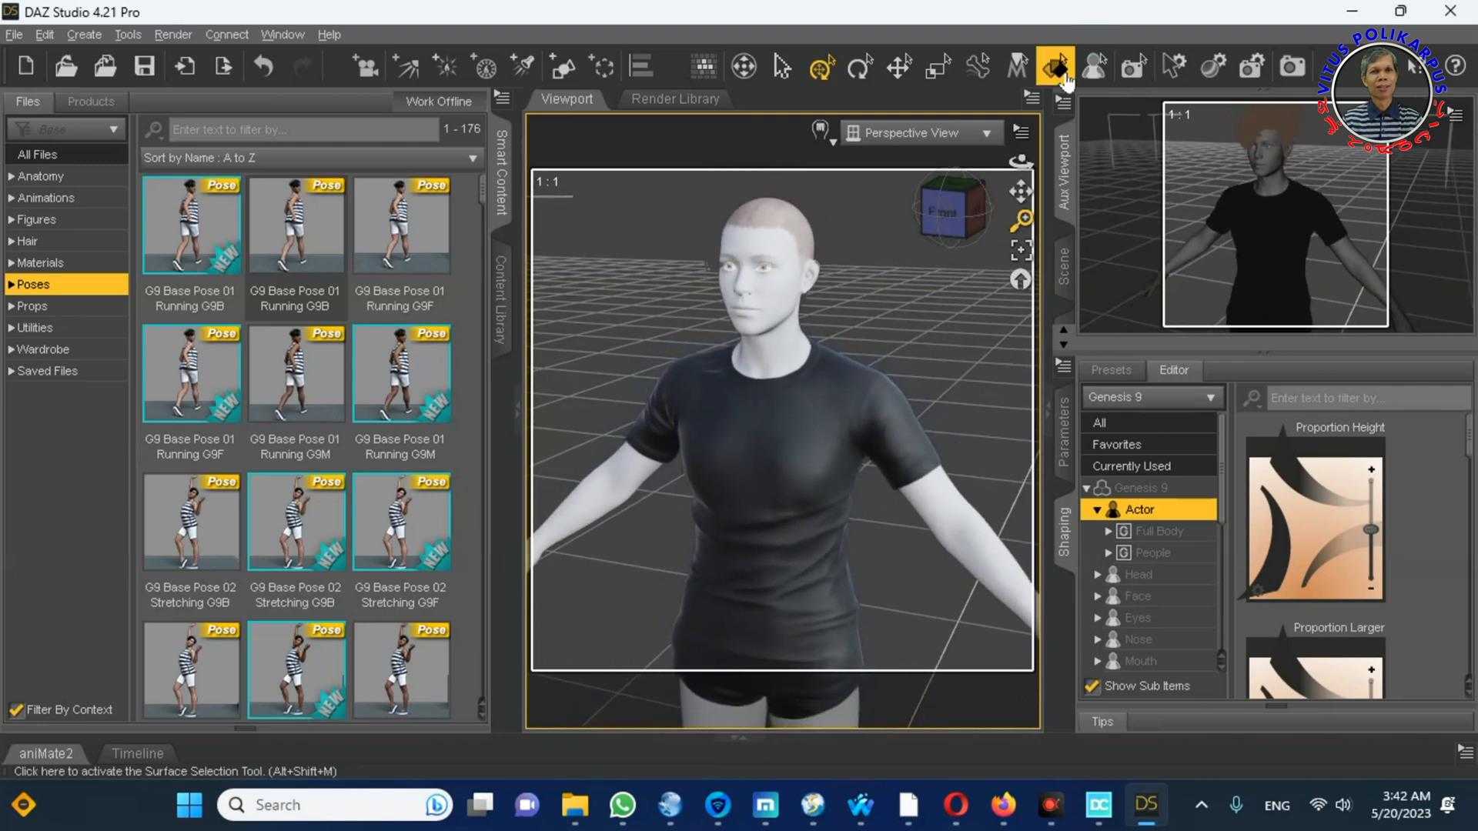
{"action": "left_click", "coordinate": [1021, 251]}
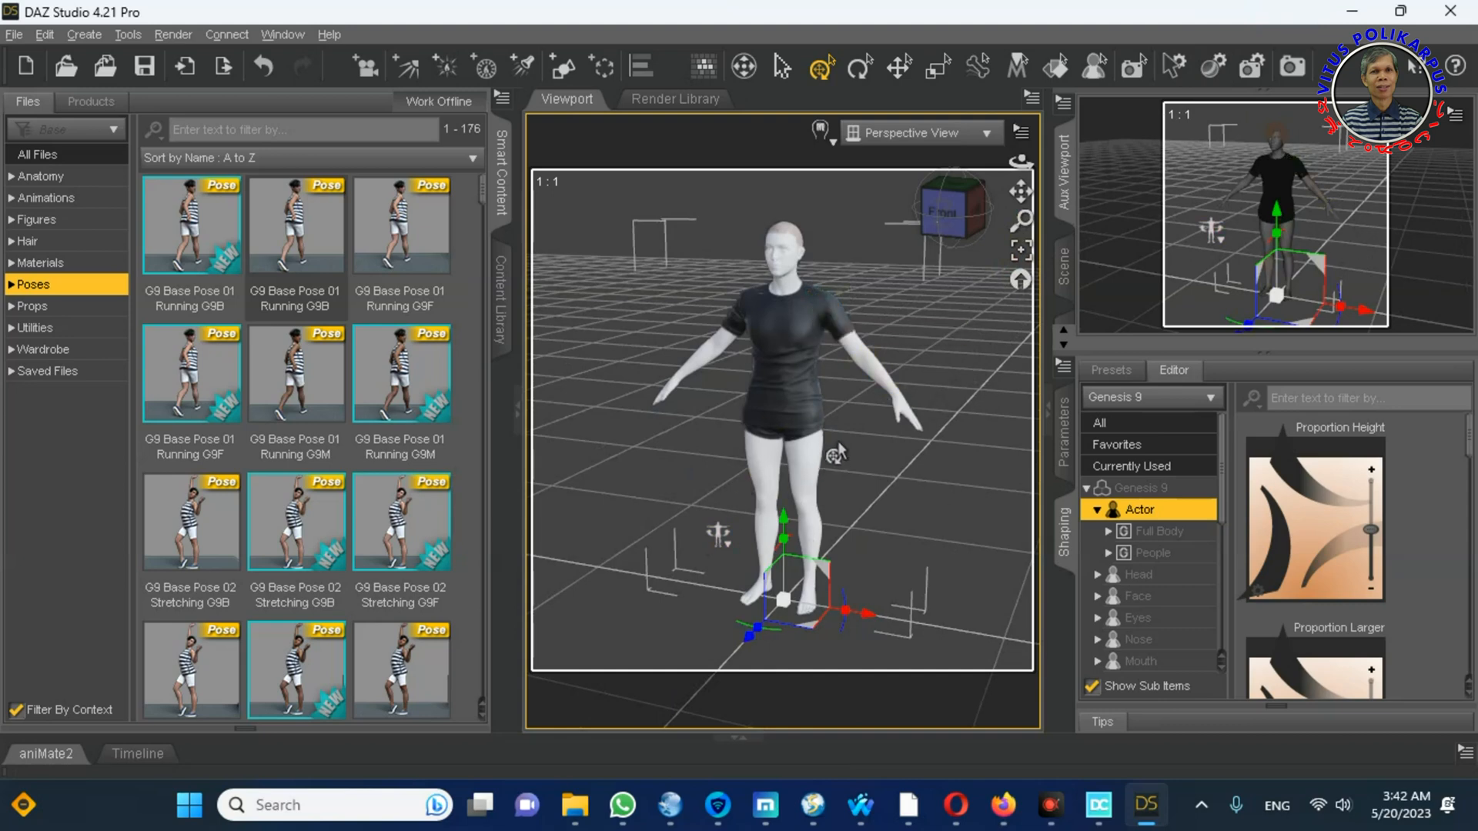
Step: Reselect the Genesis 9 figure in the viewport and open the Daz To Blender bridge for it
{"action": "left_click", "coordinate": [645, 481]}
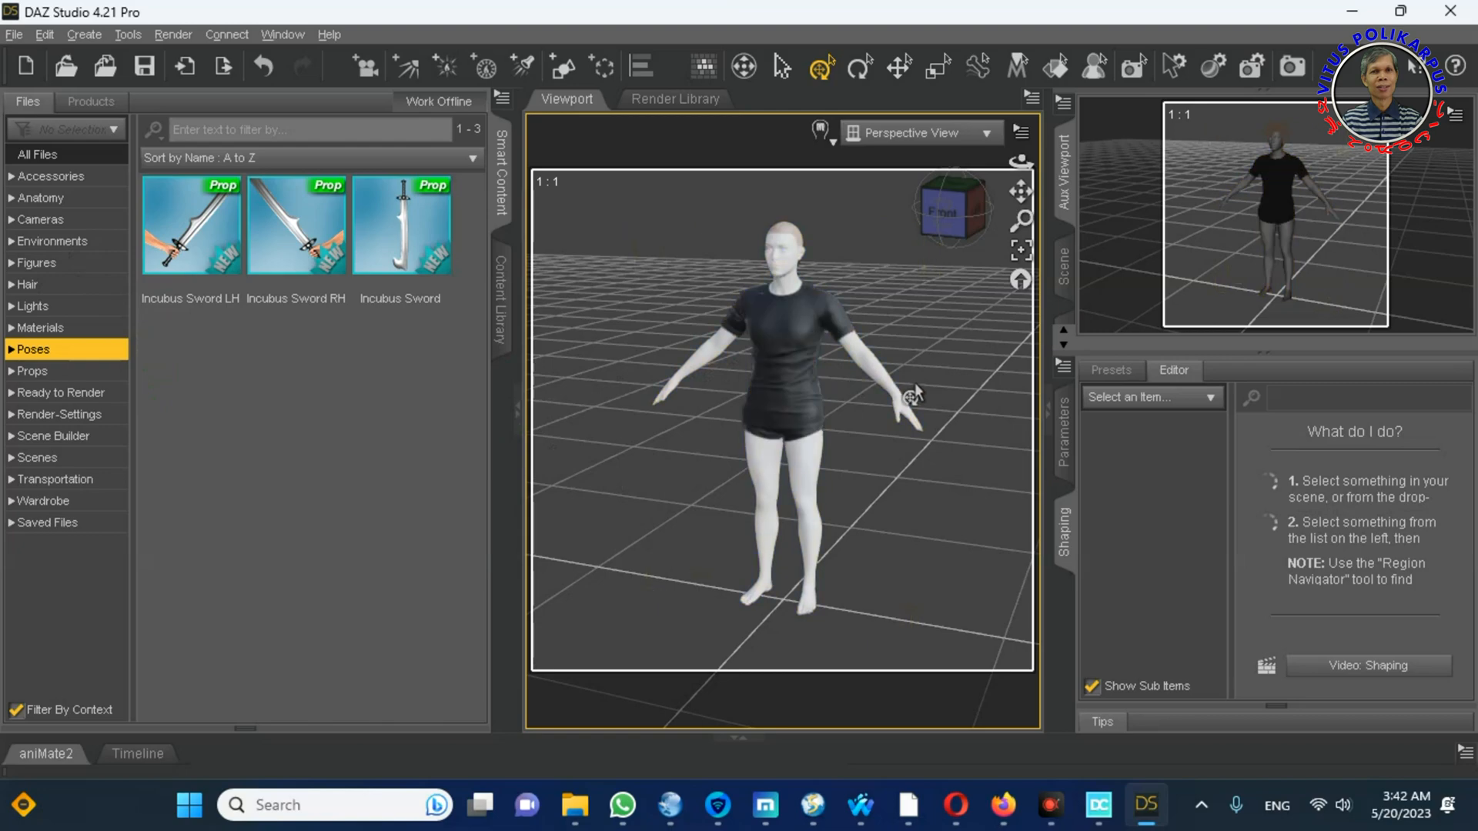
{"action": "left_click", "coordinate": [809, 431]}
{"action": "left_click", "coordinate": [54, 125]}
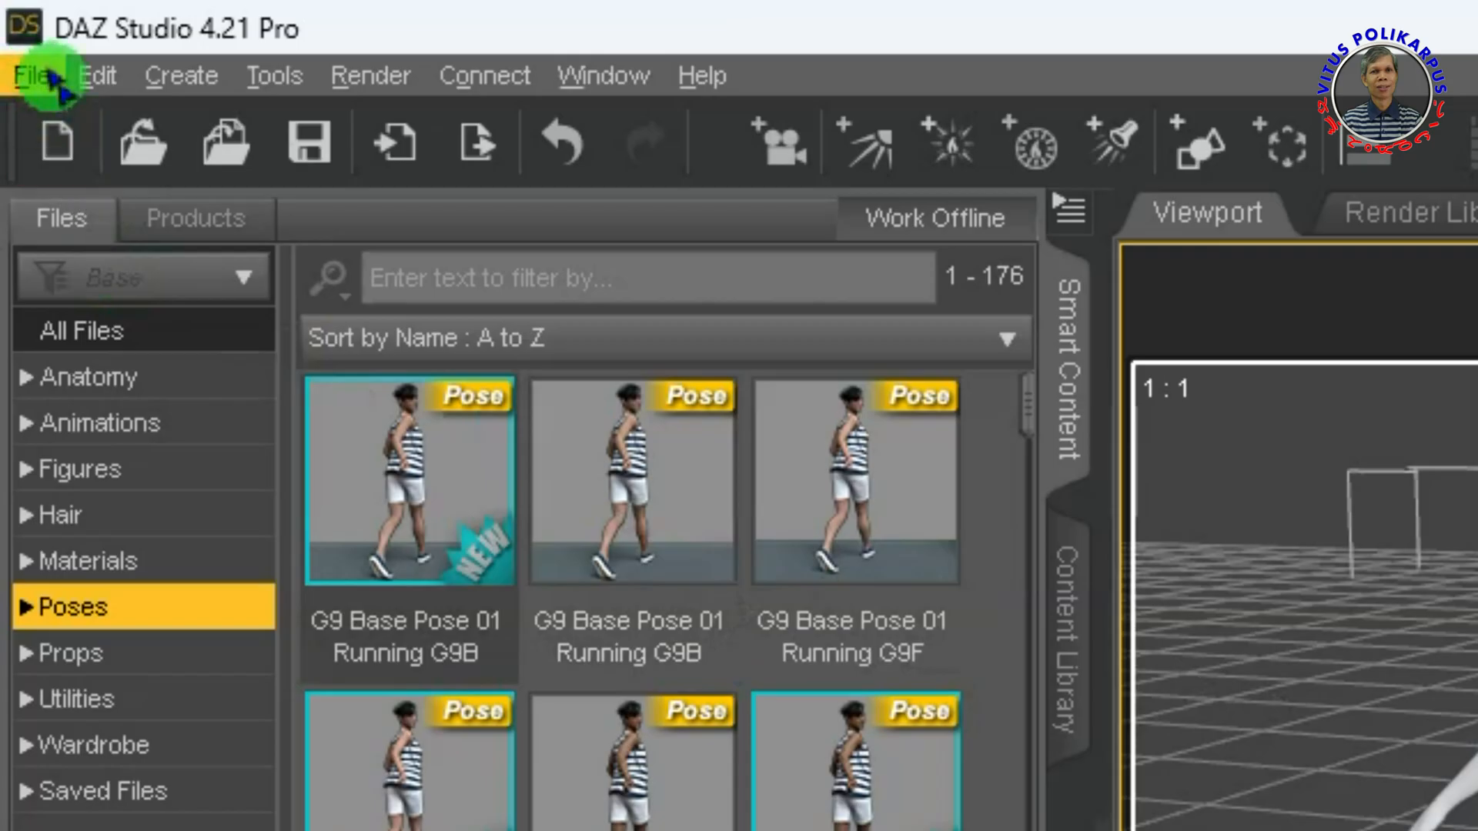
{"action": "left_click", "coordinate": [31, 77]}
{"action": "mouse_move", "coordinate": [158, 669]}
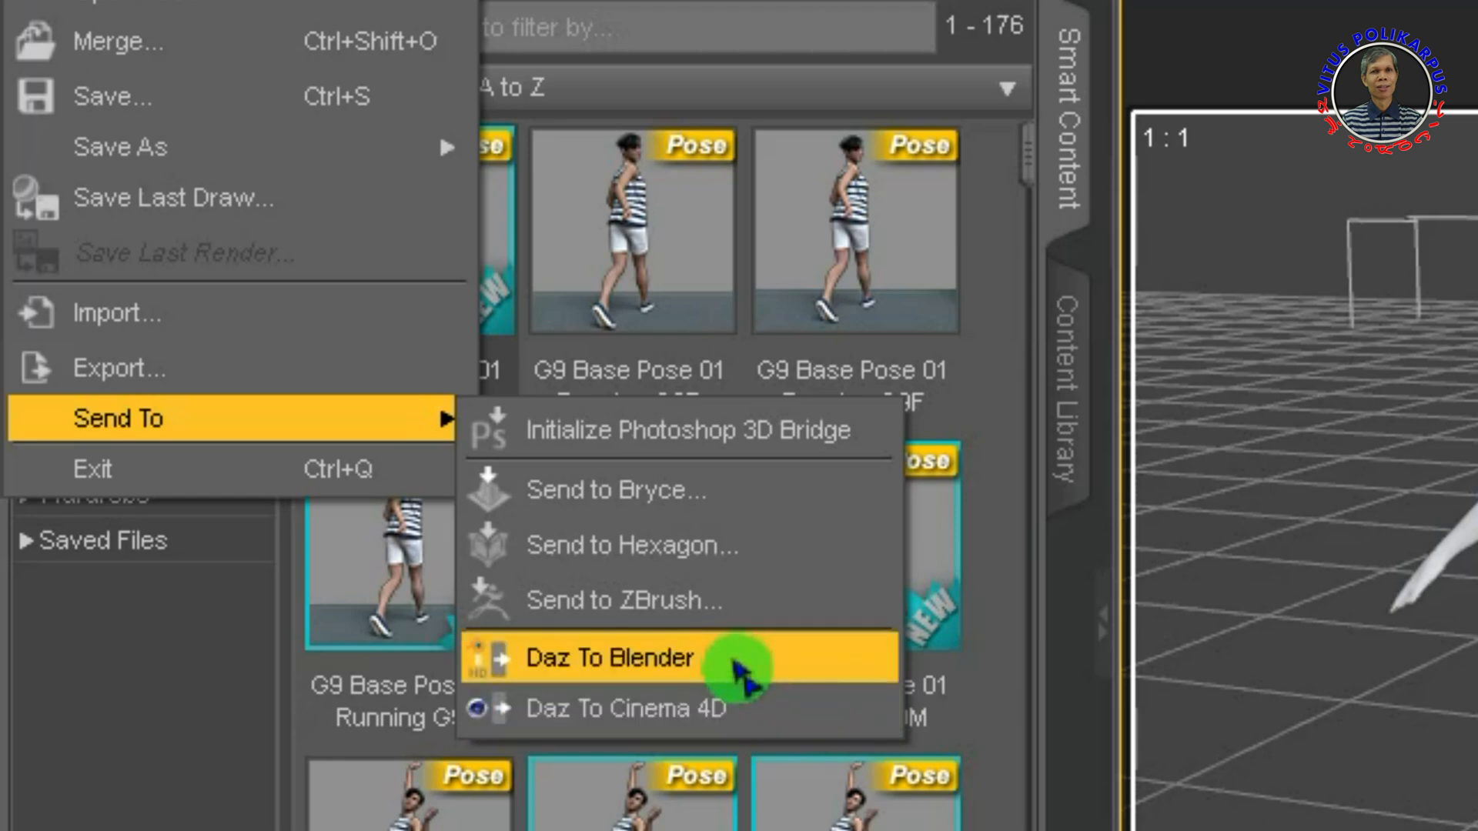
{"action": "left_click", "coordinate": [735, 669]}
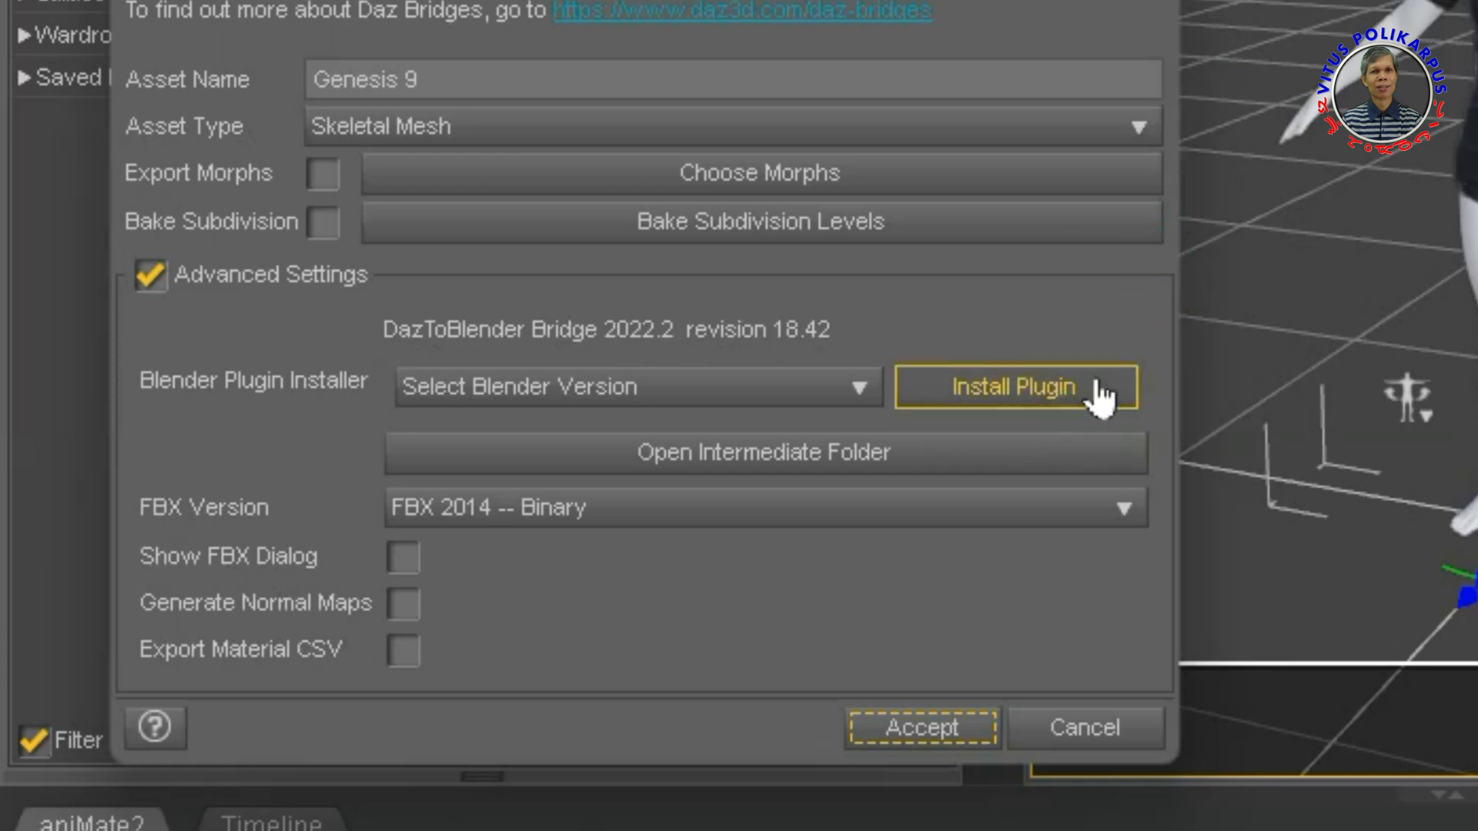
Step: Install the Blender plugin to a Custom Addon Path, using the Blender 3.5 scripts/addons folder, and dismiss the installation message
{"action": "left_click", "coordinate": [855, 396]}
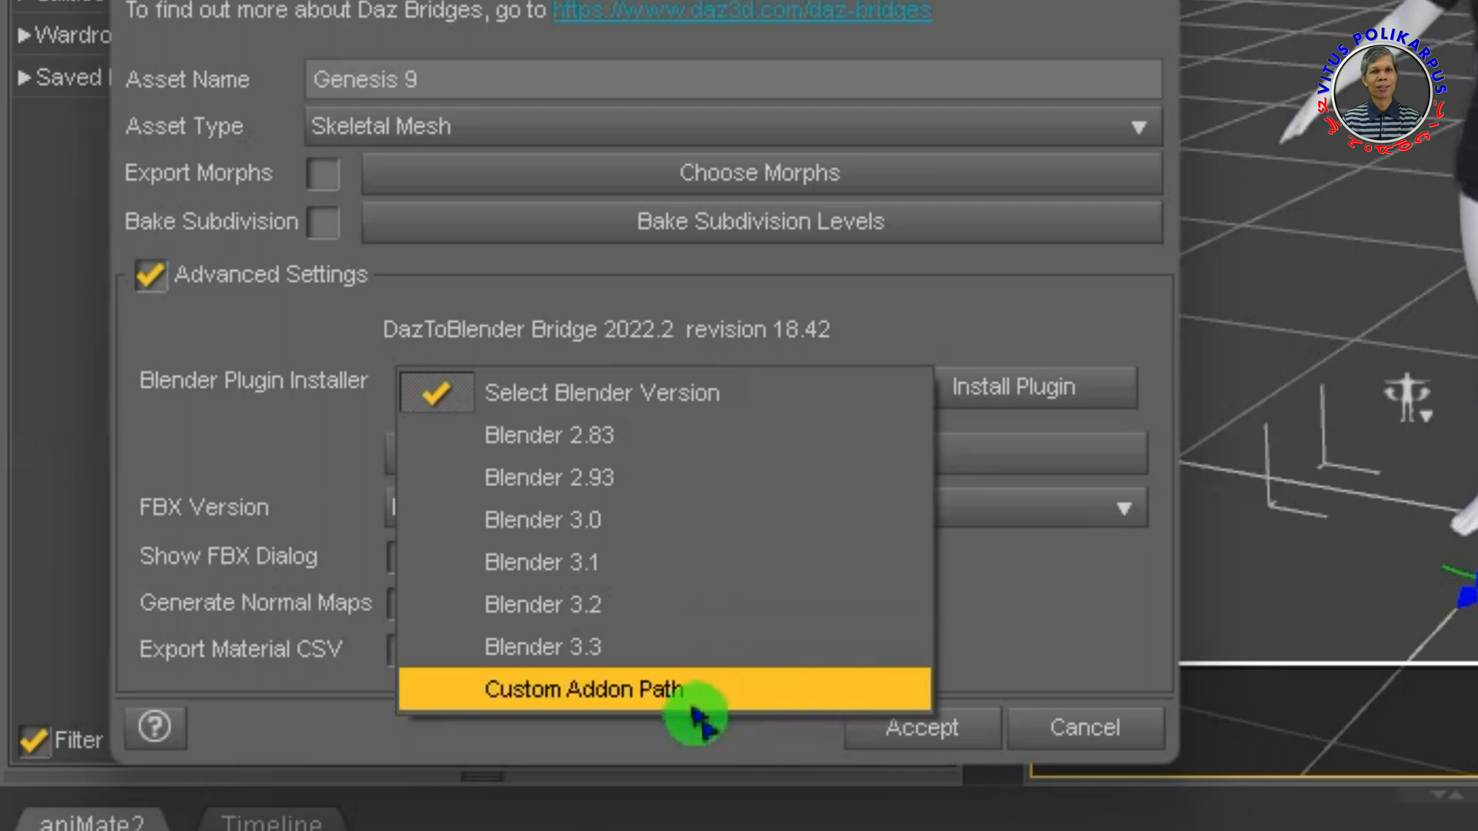
{"action": "left_click", "coordinate": [816, 702]}
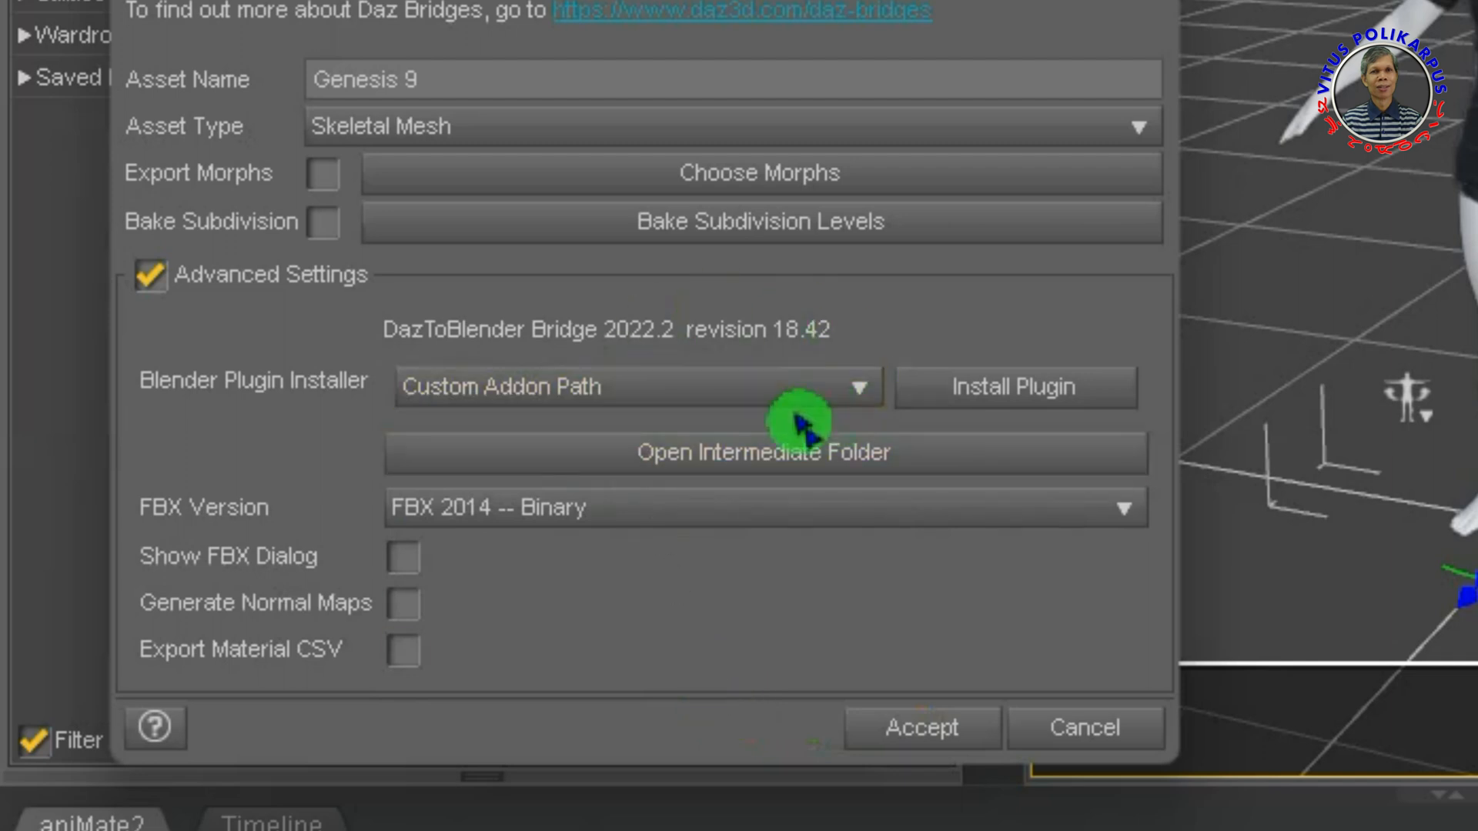
{"action": "left_click", "coordinate": [1001, 401]}
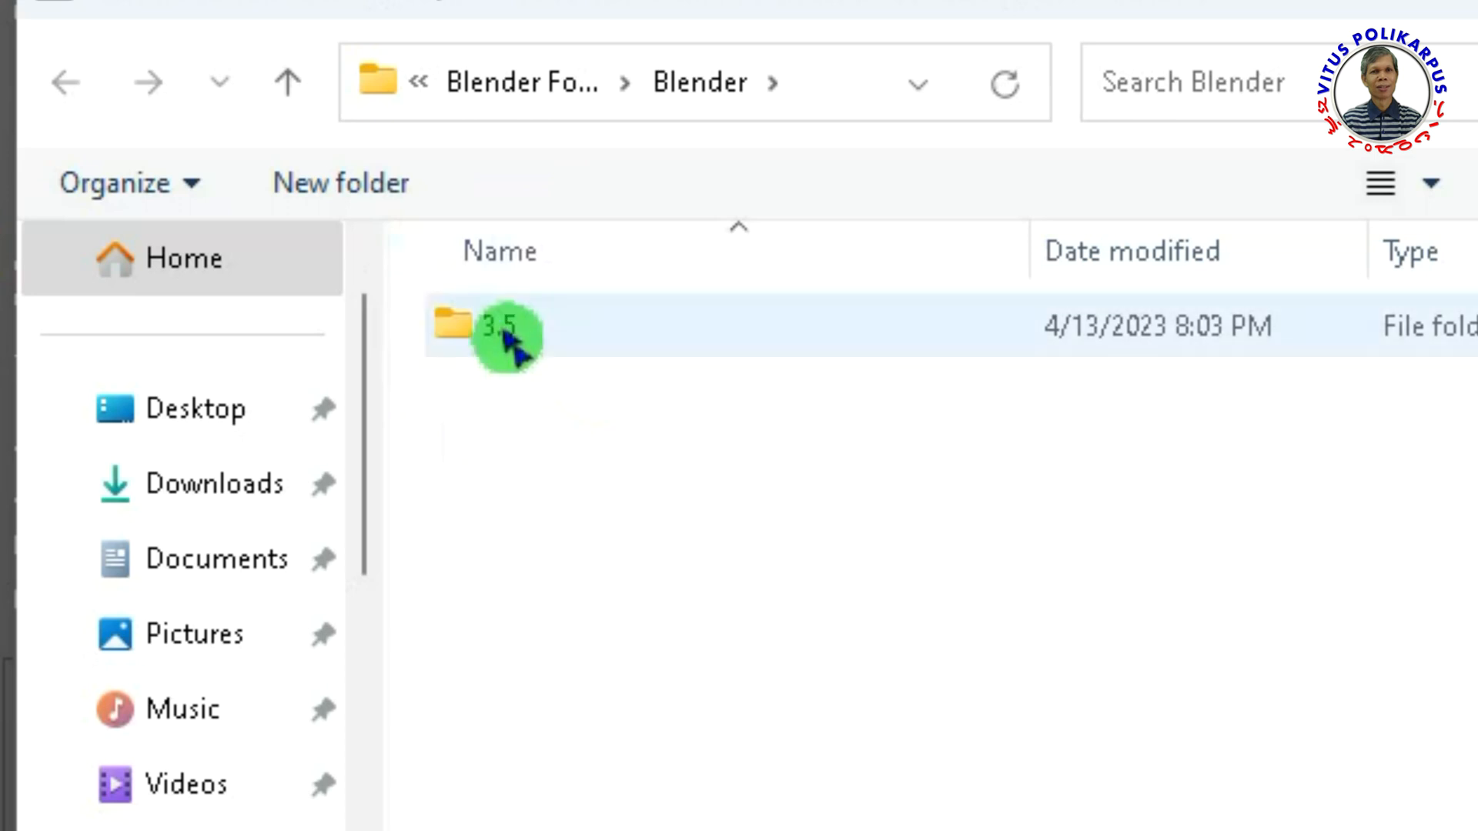
{"action": "double_click", "coordinate": [547, 343]}
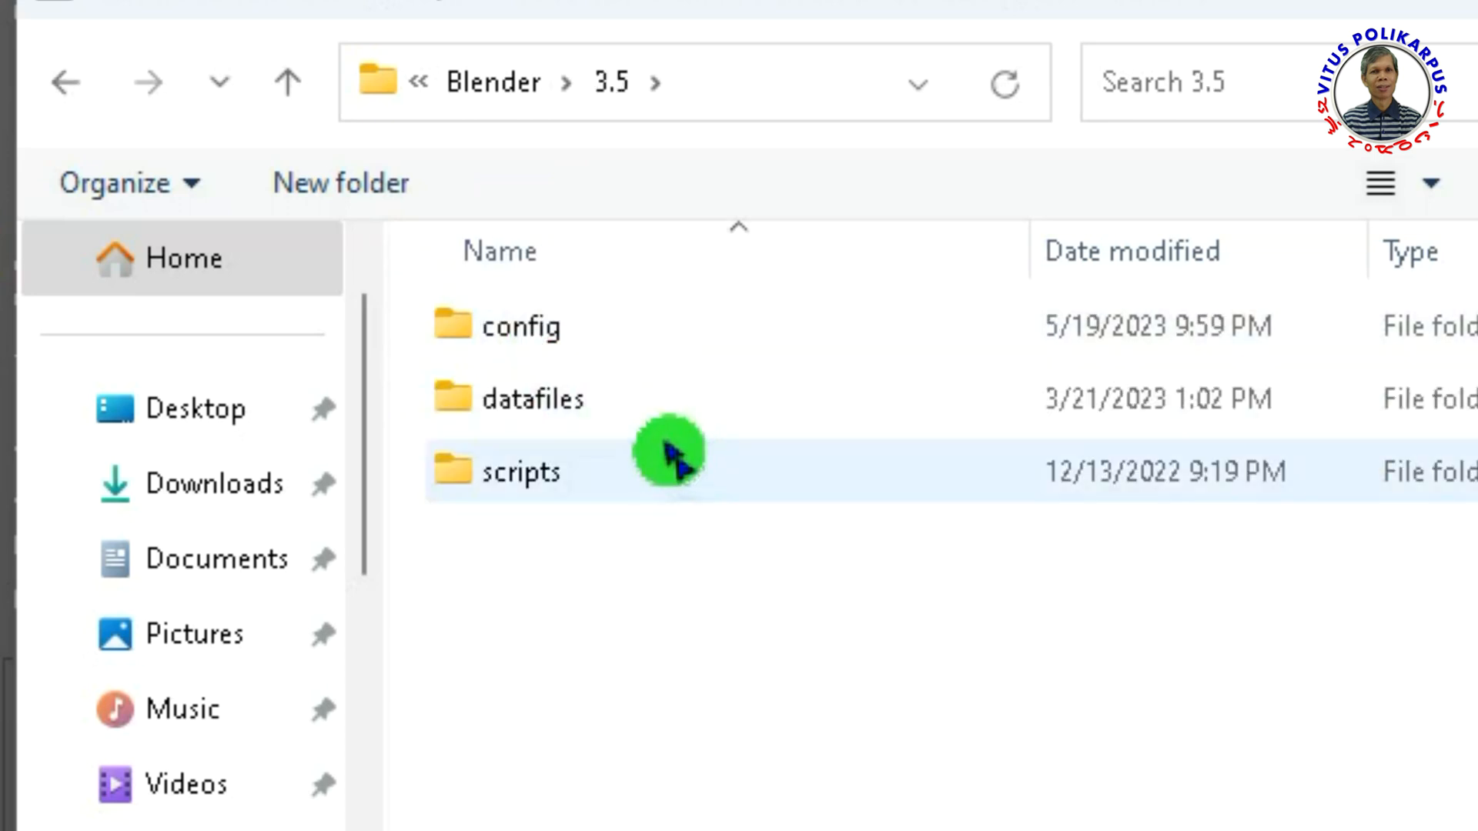
{"action": "left_click", "coordinate": [571, 474]}
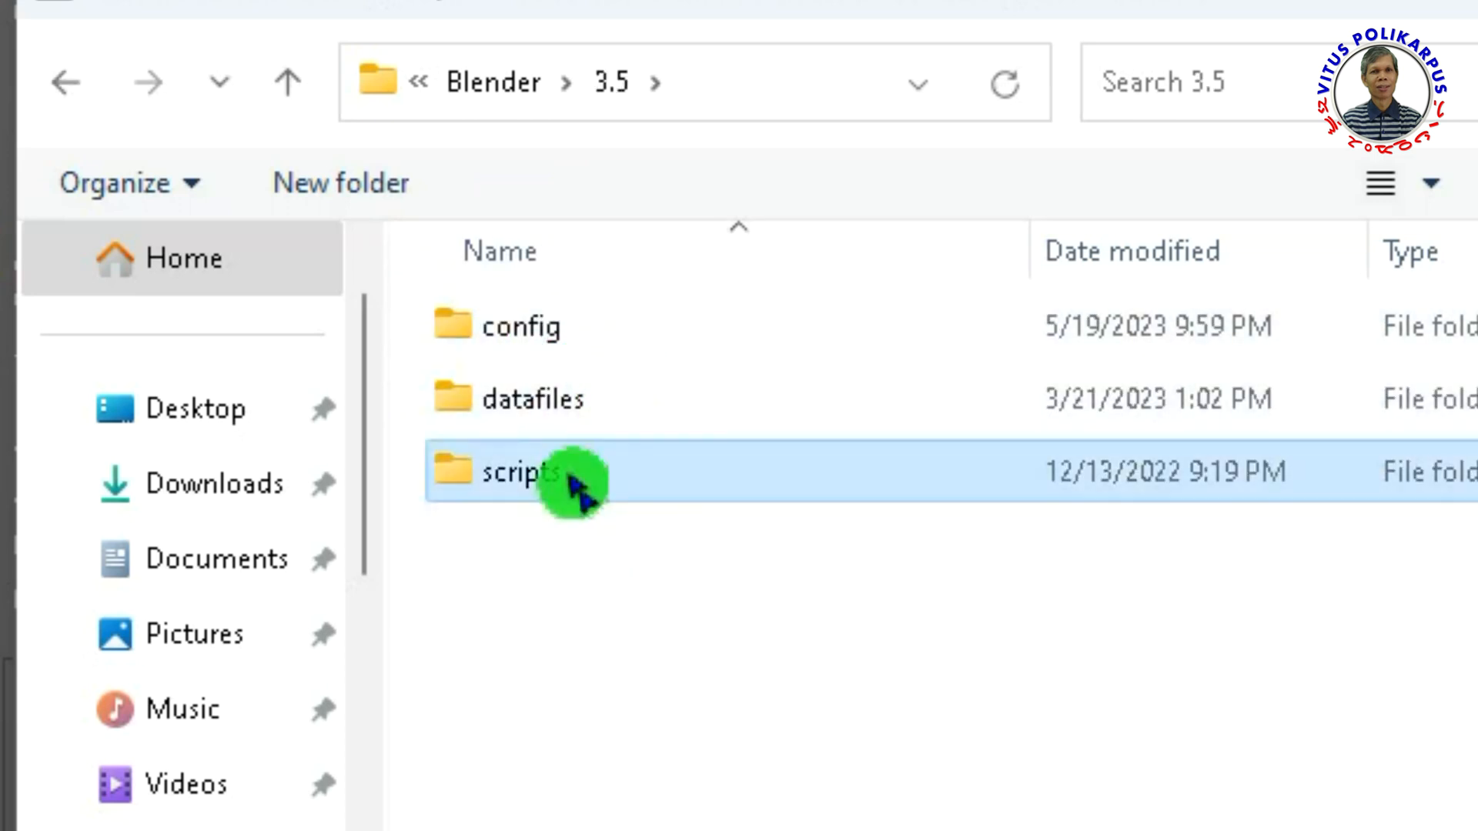
{"action": "double_click", "coordinate": [571, 474]}
{"action": "left_click", "coordinate": [584, 350]}
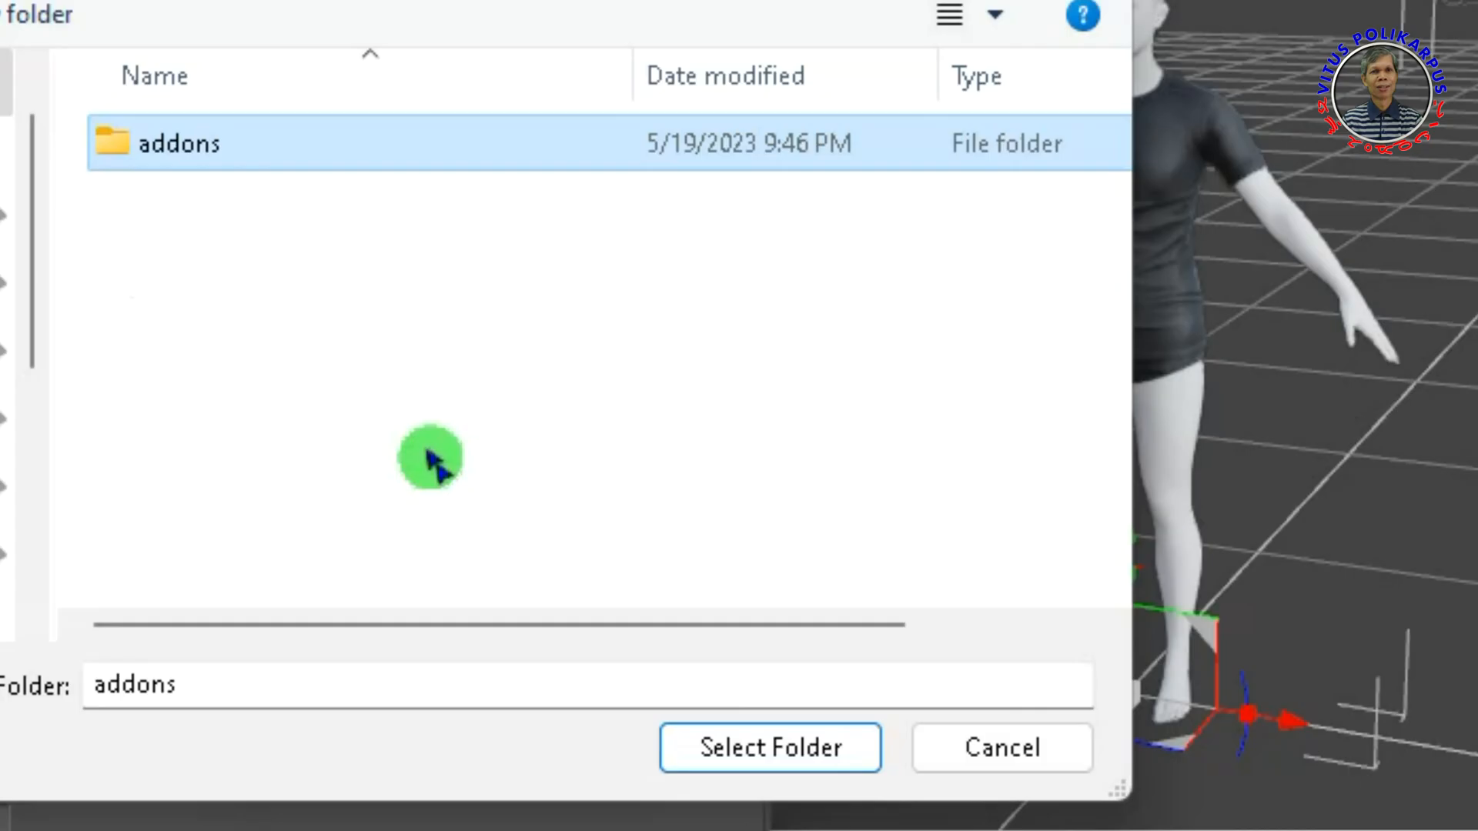
{"action": "left_click", "coordinate": [770, 752]}
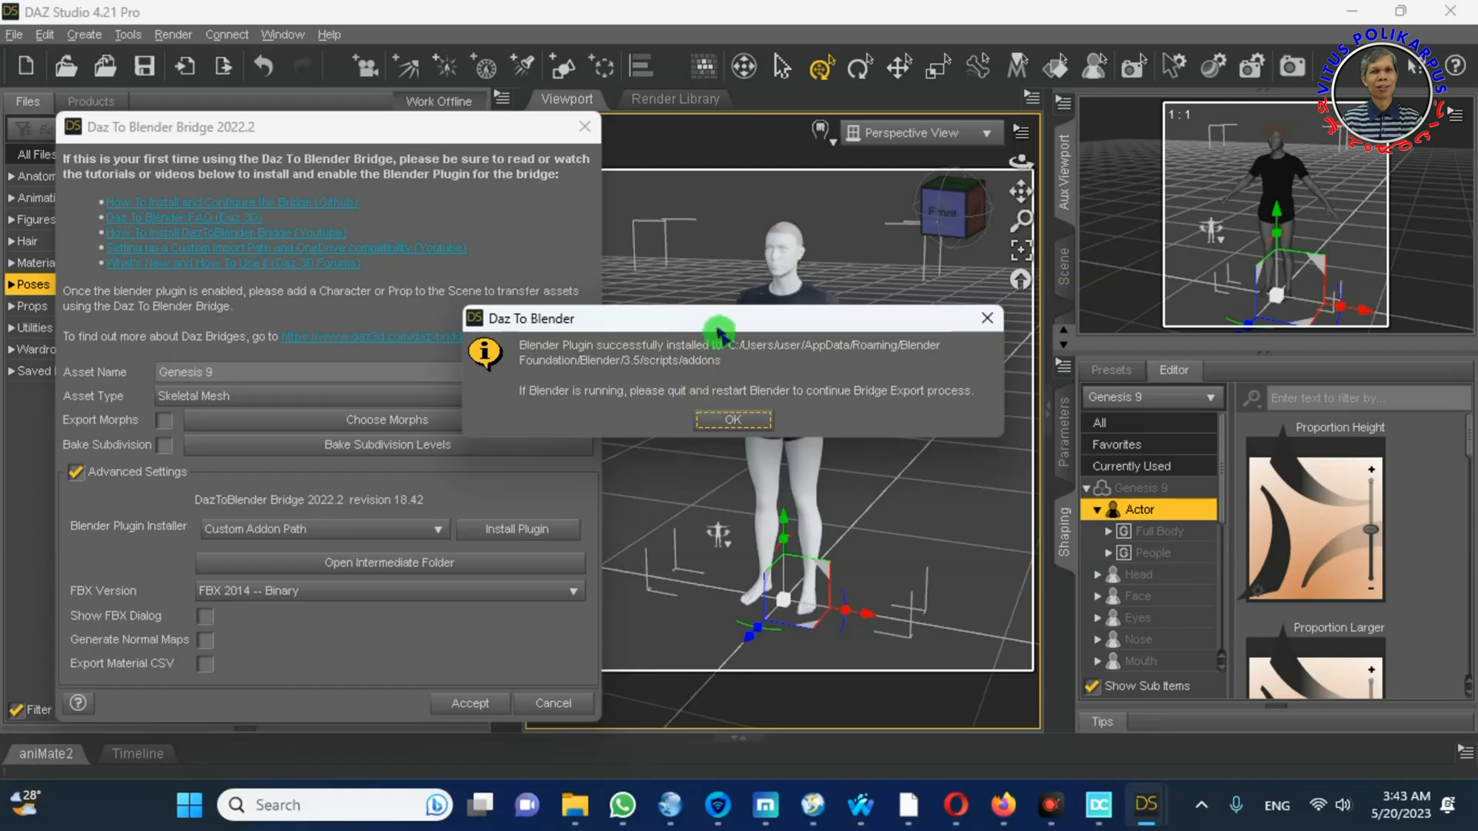
{"action": "left_click_drag", "start_coordinate": [720, 333], "coordinate": [478, 412]}
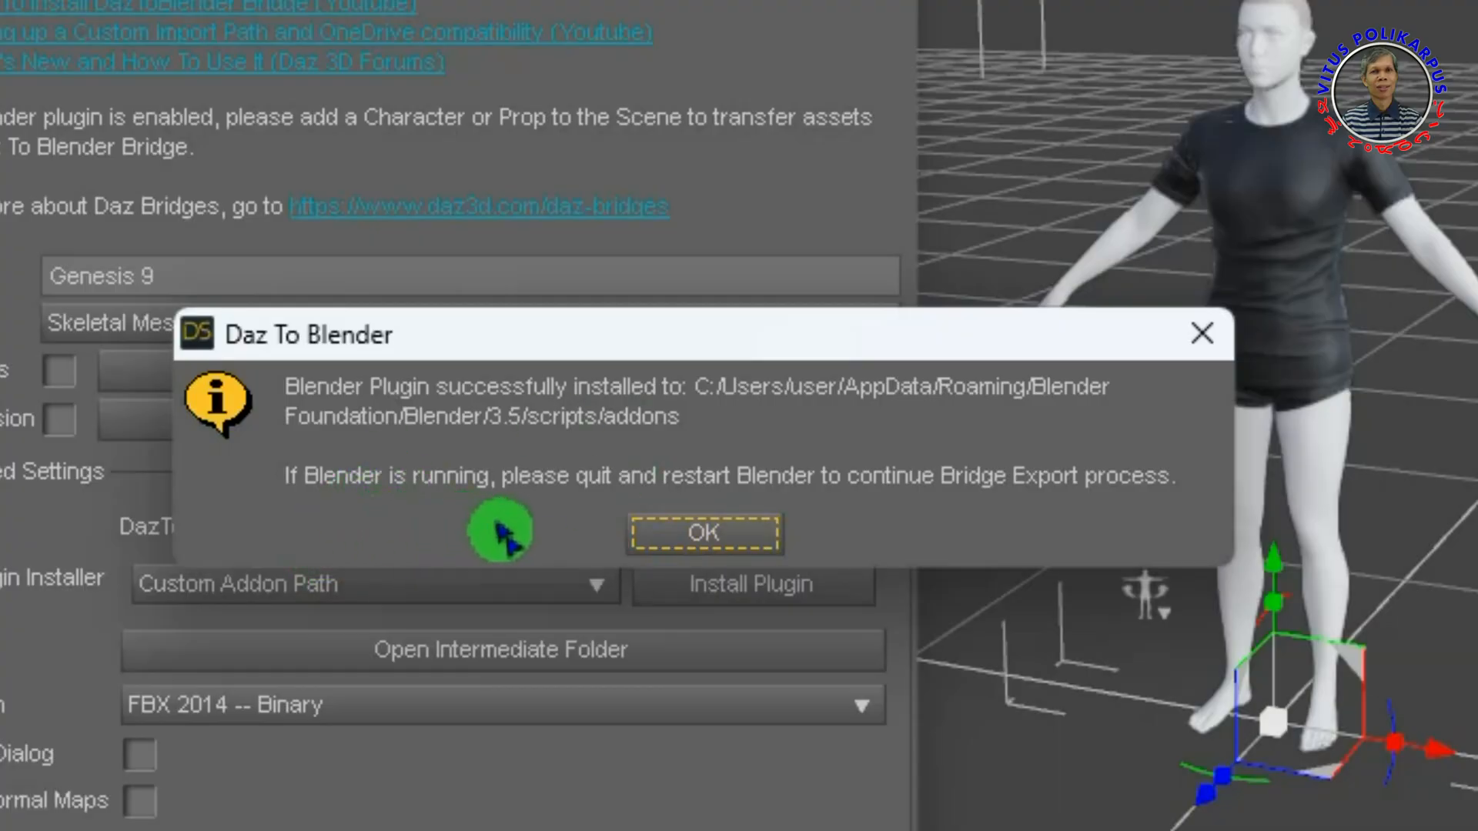
{"action": "left_click", "coordinate": [706, 539]}
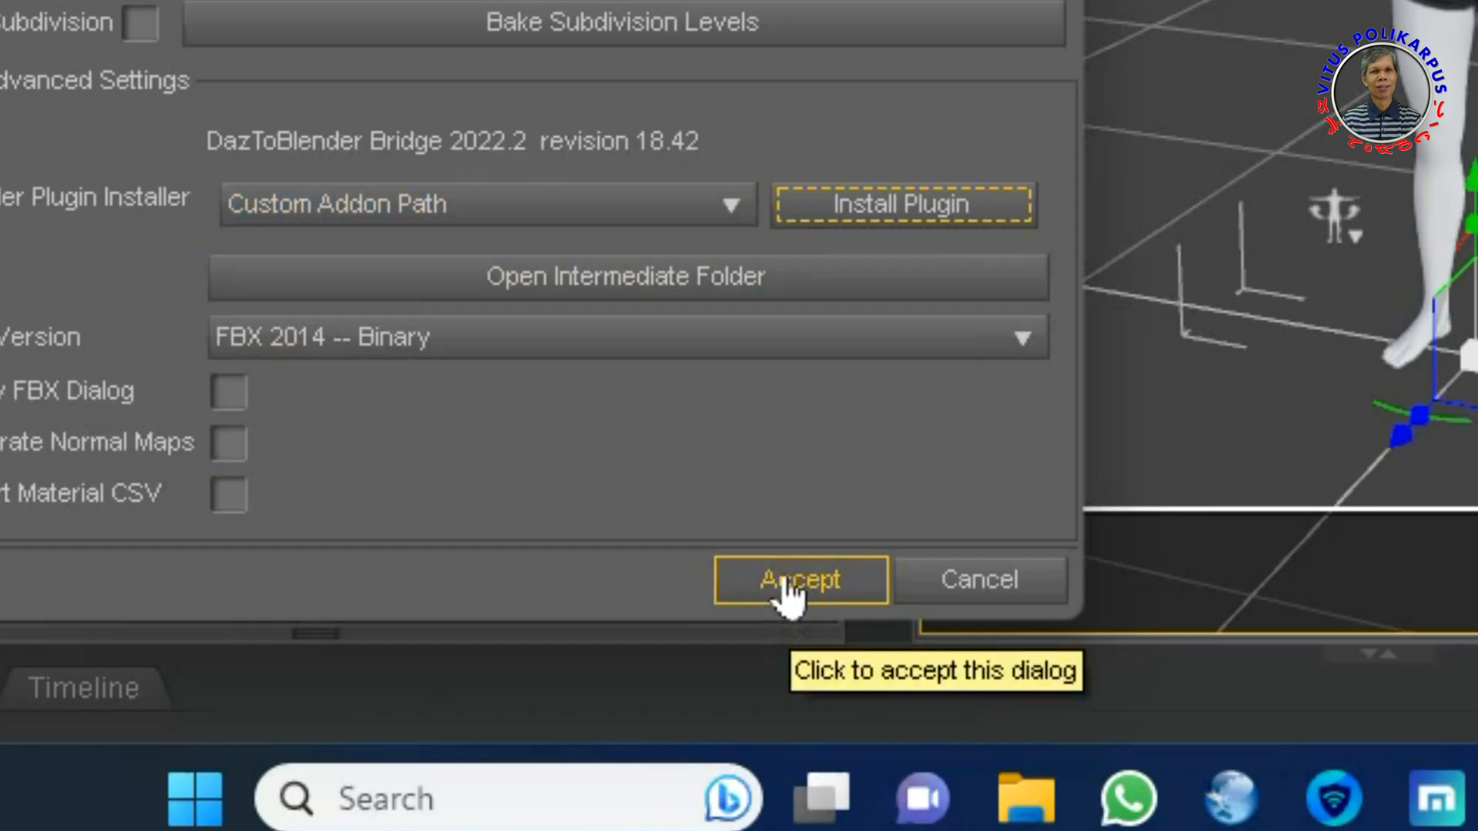
Step: Export Genesis 9 as a Skeletal Mesh through the bridge with FBX 2014 -- Binary, and close the completion message
{"action": "left_click", "coordinate": [786, 585]}
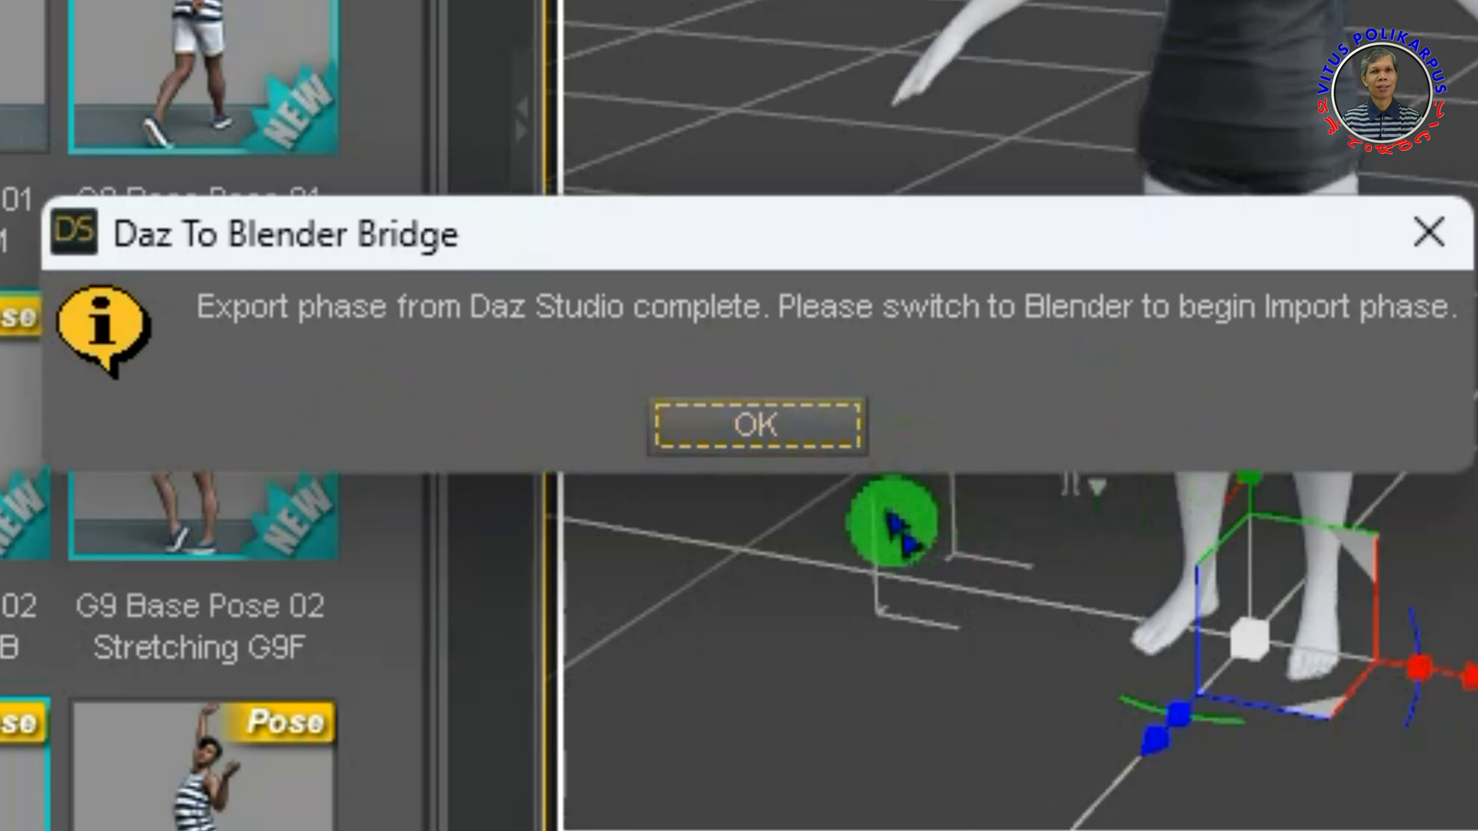
{"action": "left_click_drag", "start_coordinate": [841, 265], "coordinate": [800, 496]}
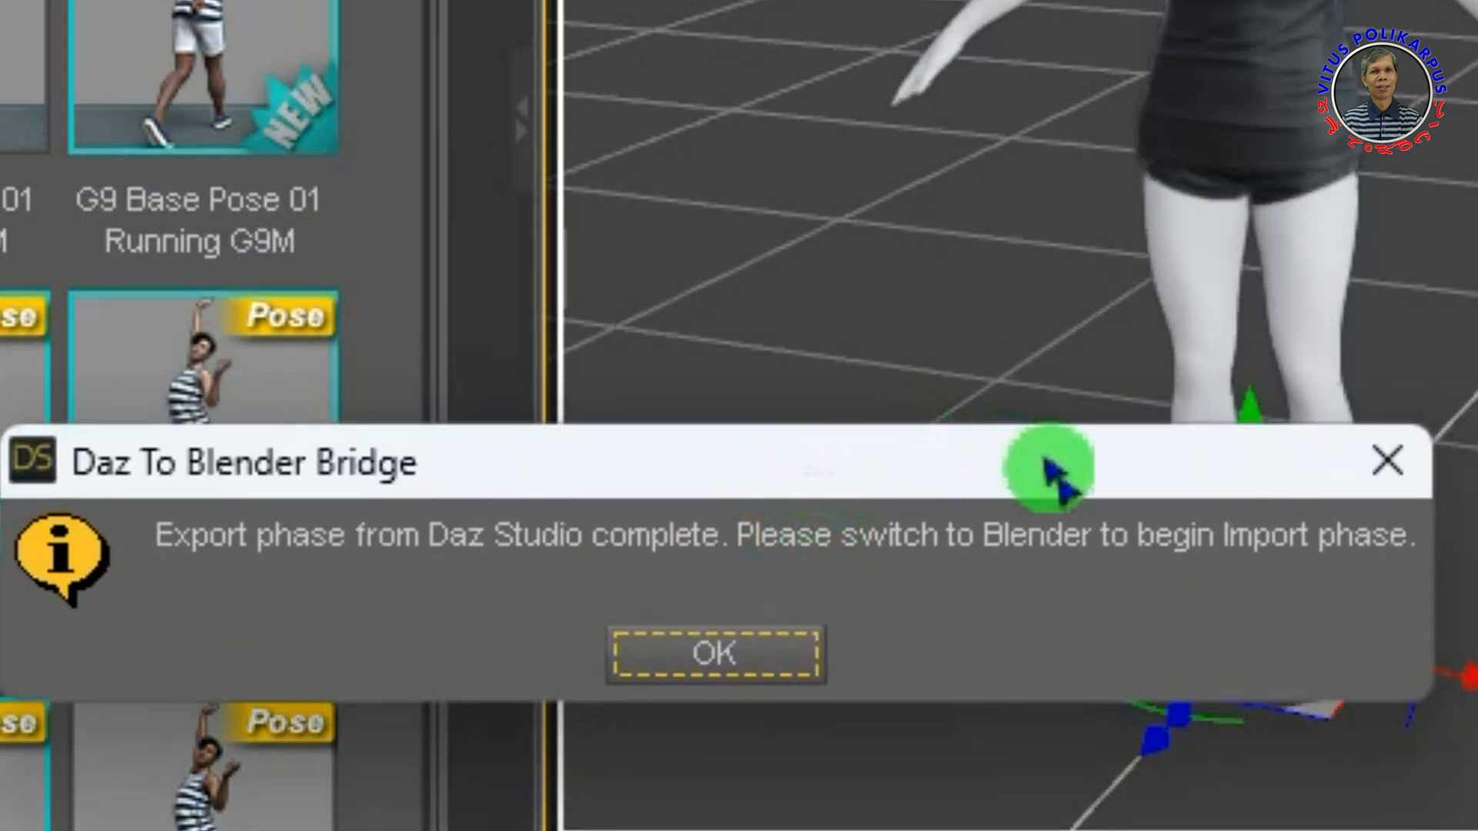
{"action": "left_click", "coordinate": [763, 671]}
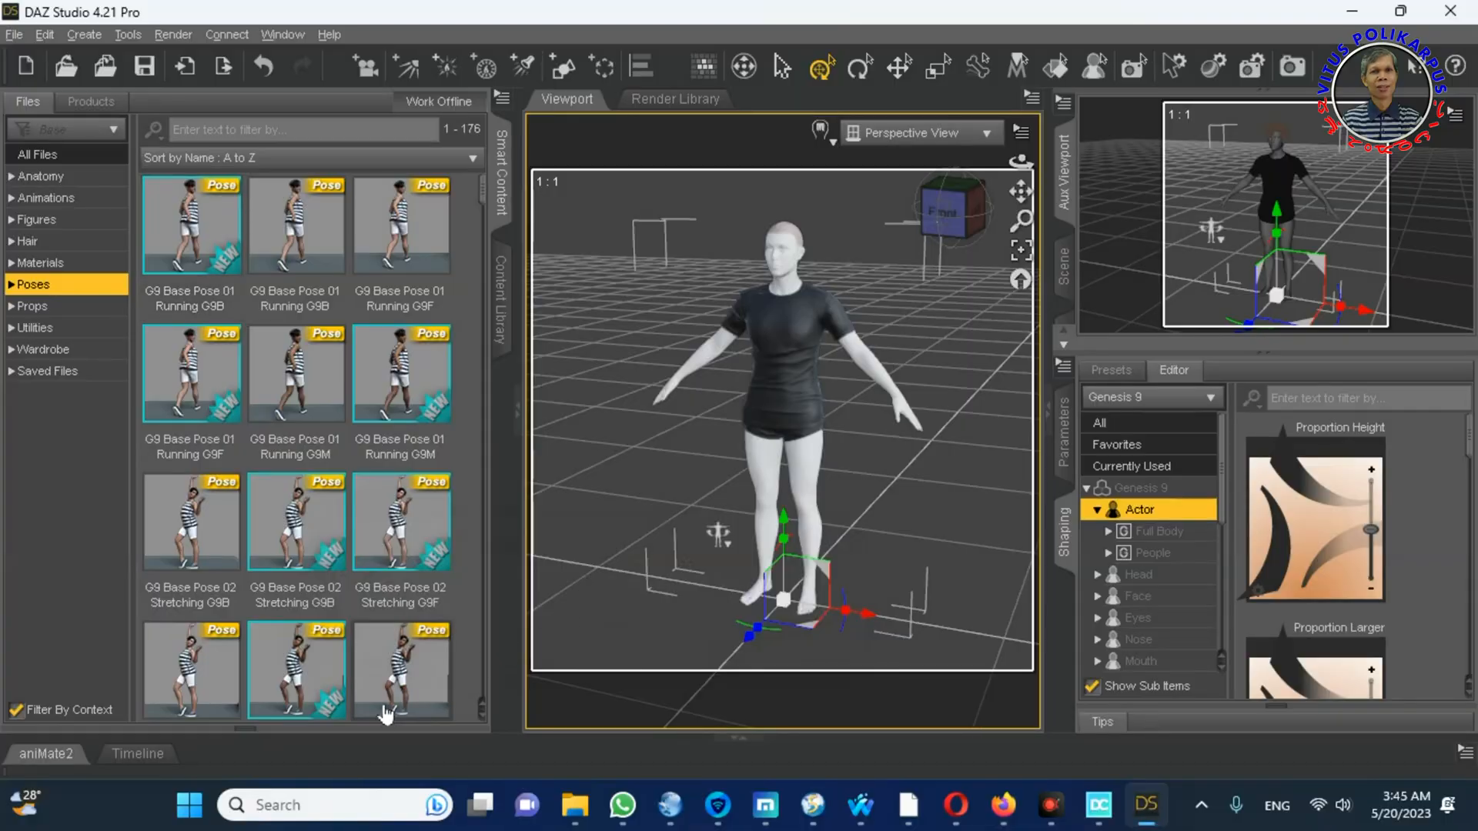
Step: Switch to Blender by launching it and start with the default scene
{"action": "left_click", "coordinate": [577, 824]}
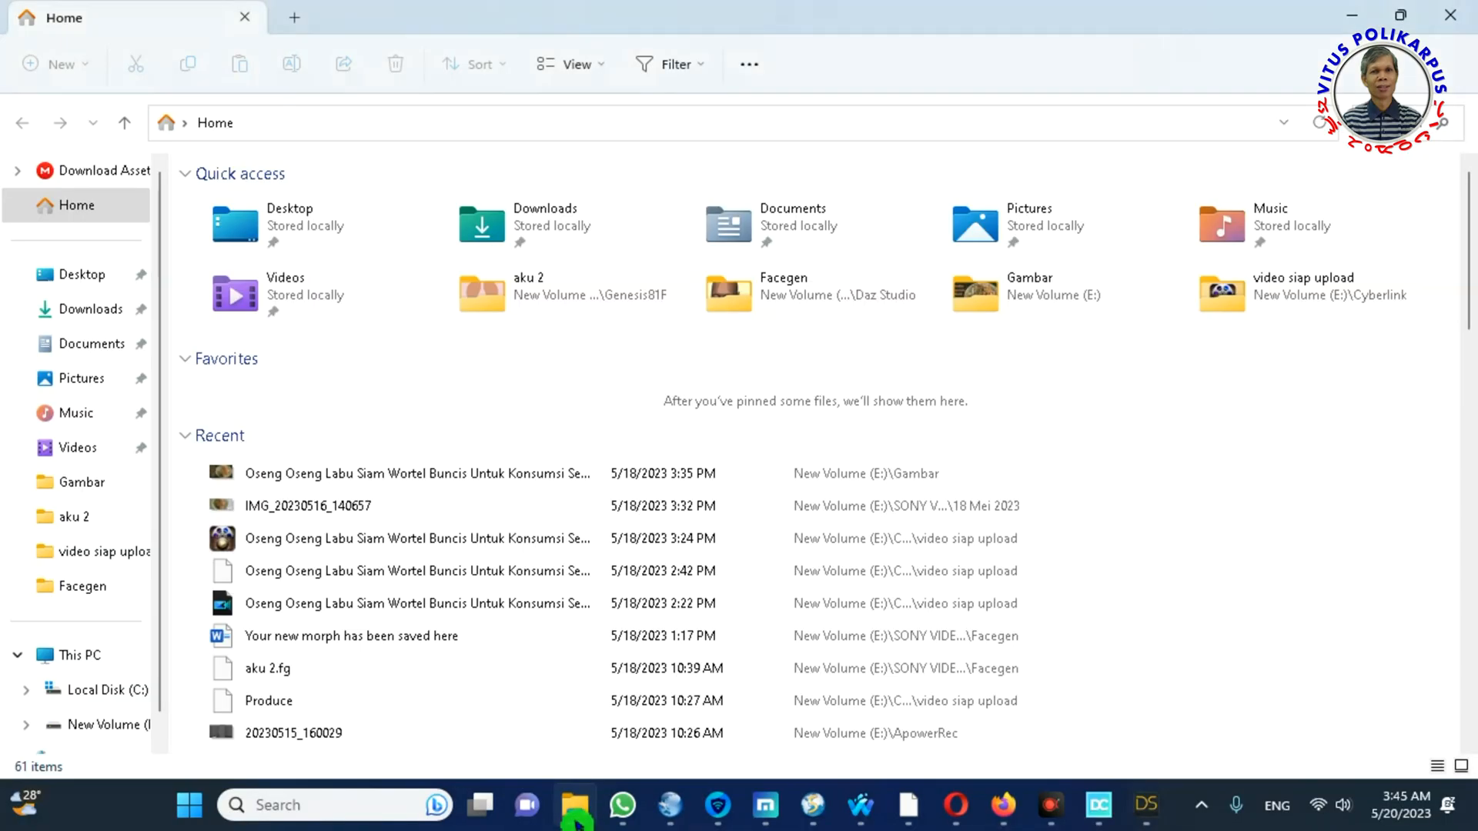
{"action": "left_click", "coordinate": [576, 822]}
{"action": "key", "text": "super"}
{"action": "left_click", "coordinate": [989, 231]}
{"action": "left_click", "coordinate": [683, 548]}
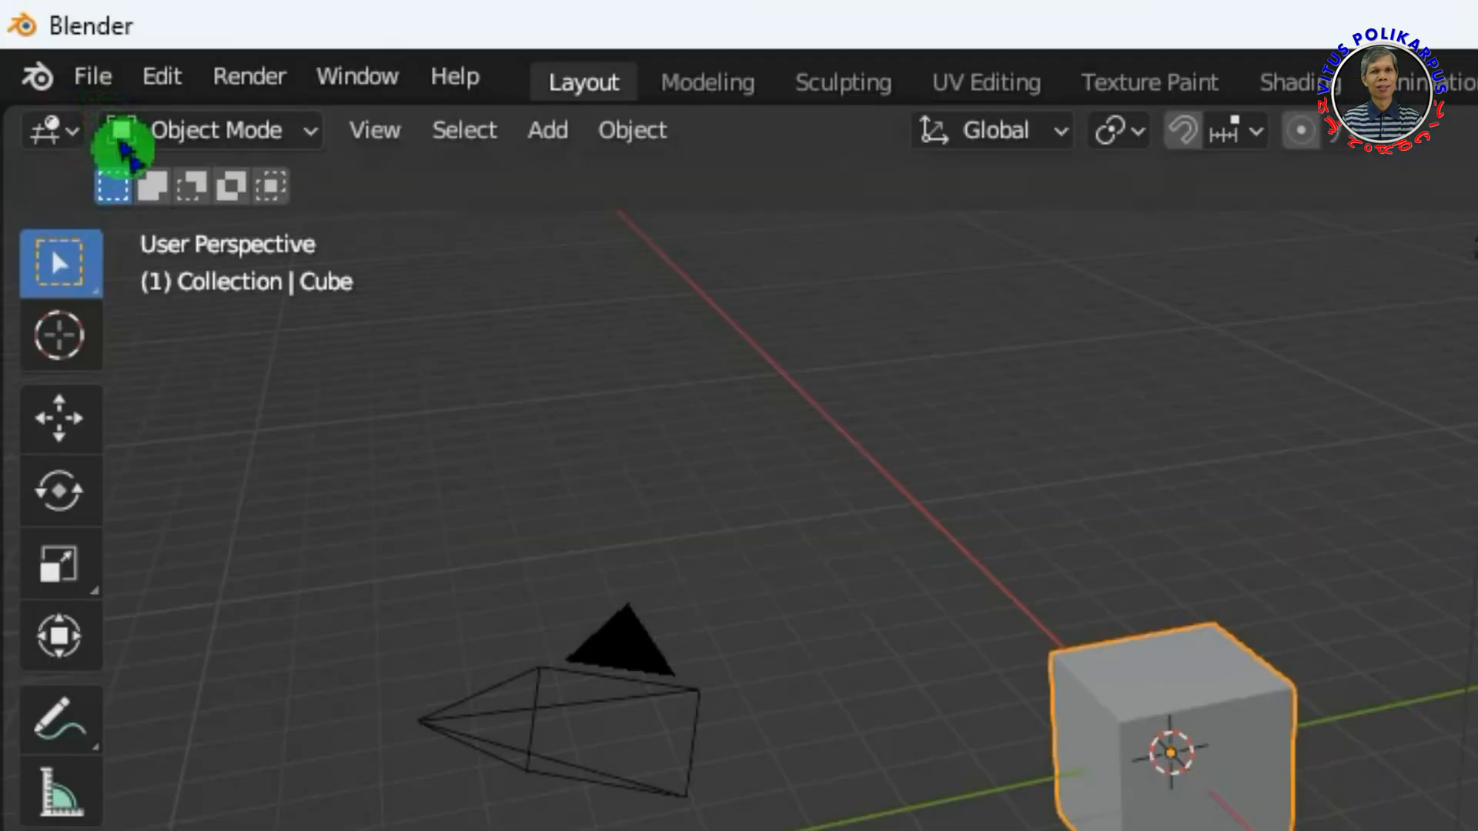
Step: Look up the DazToBlender add-on by searching the add-on preferences for daz, close the preferences, and show the Daz To Blender tools beside the viewport
{"action": "left_click", "coordinate": [162, 76]}
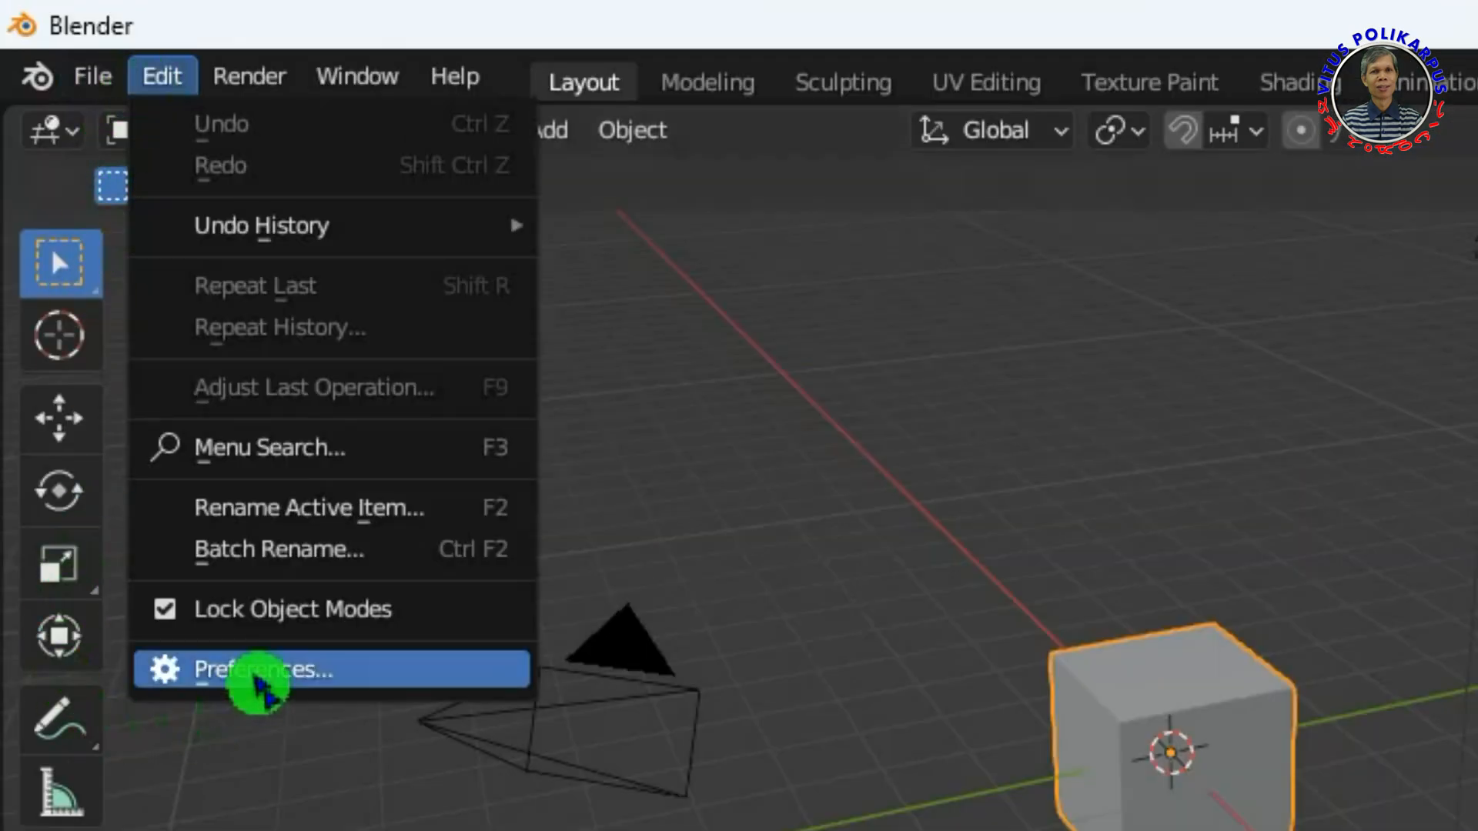
{"action": "left_click", "coordinate": [258, 682]}
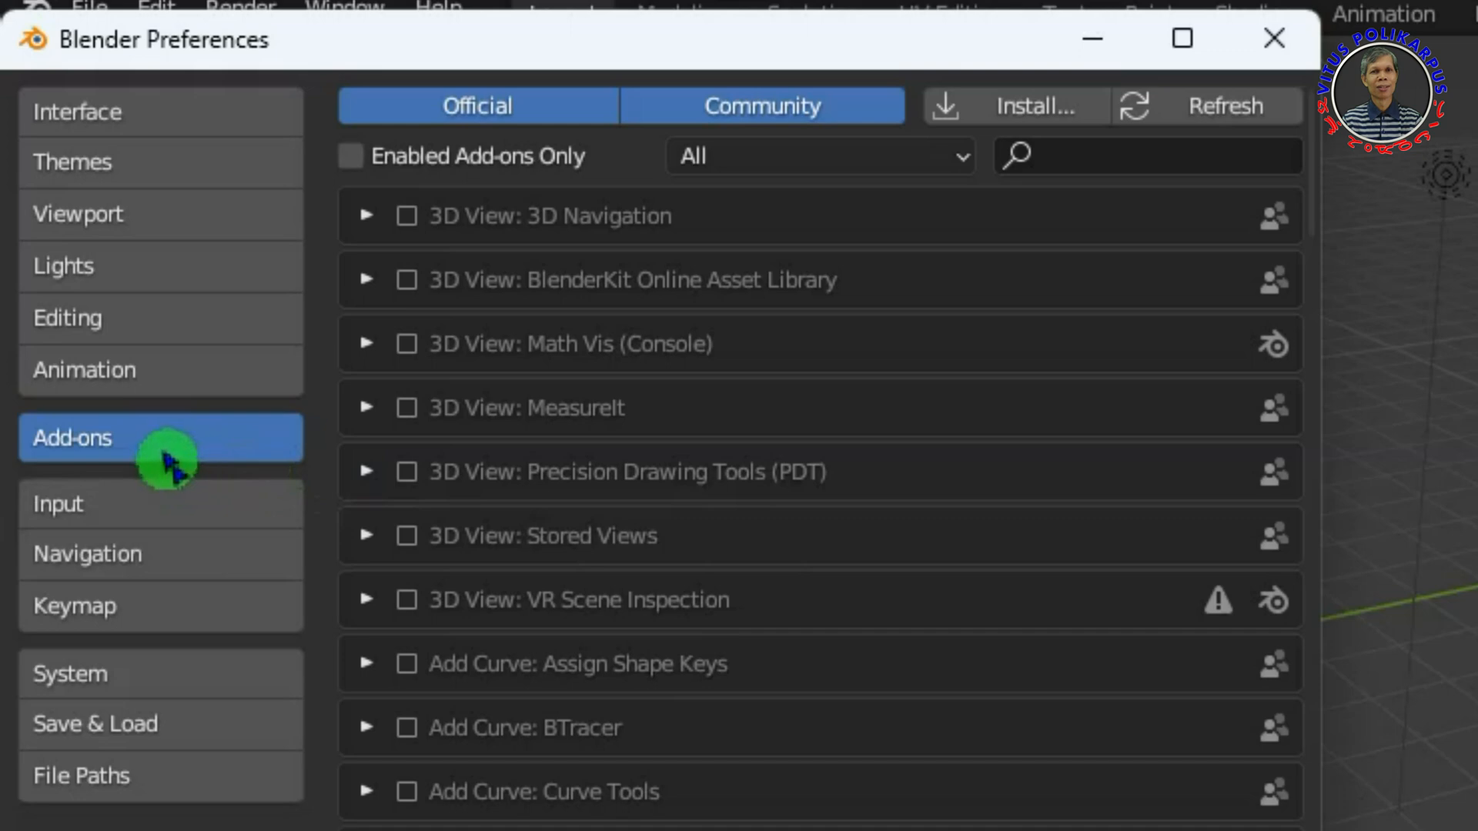
{"action": "left_click", "coordinate": [1095, 158]}
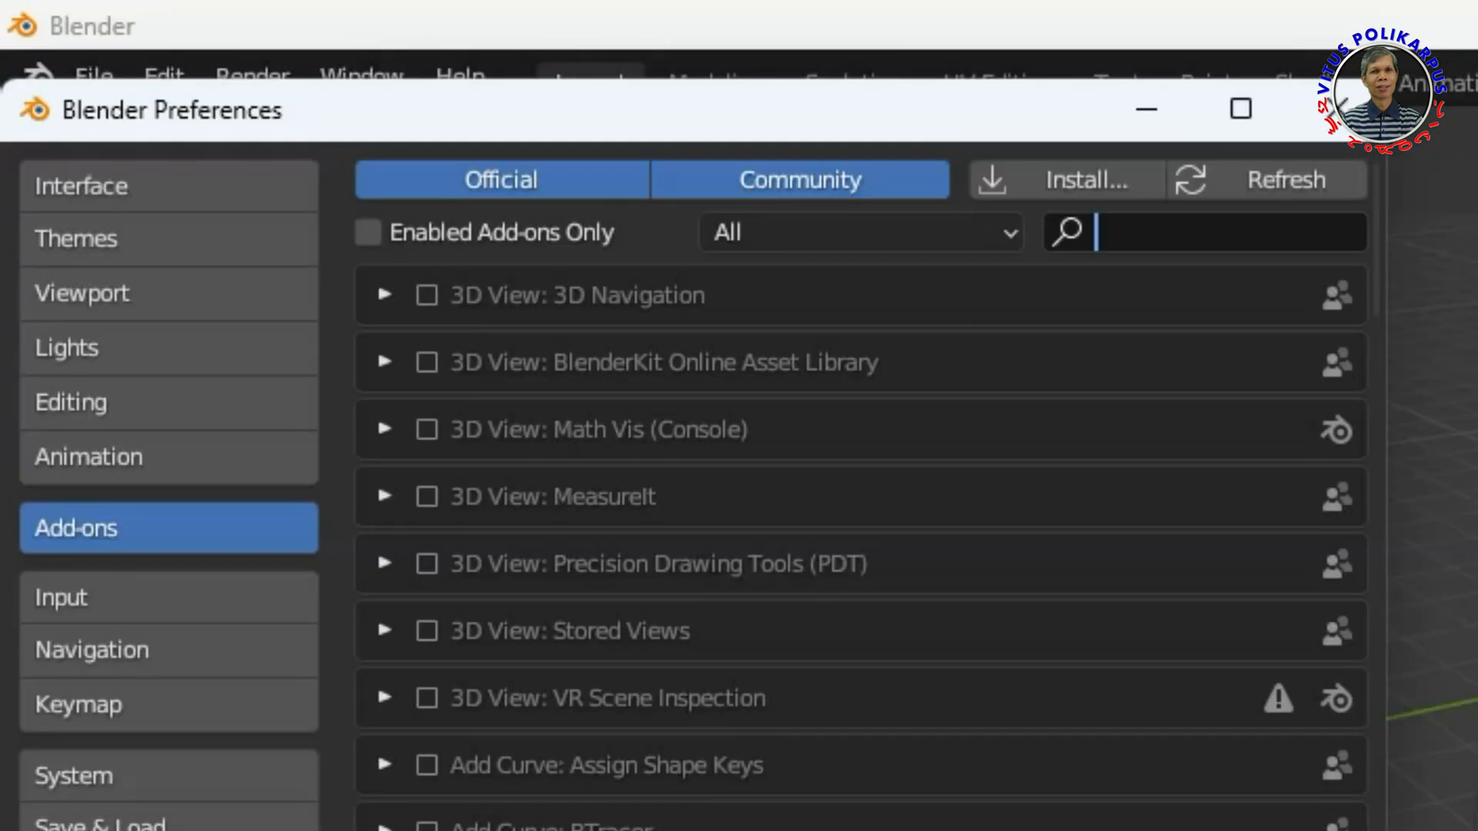
{"action": "type", "text": "daz"}
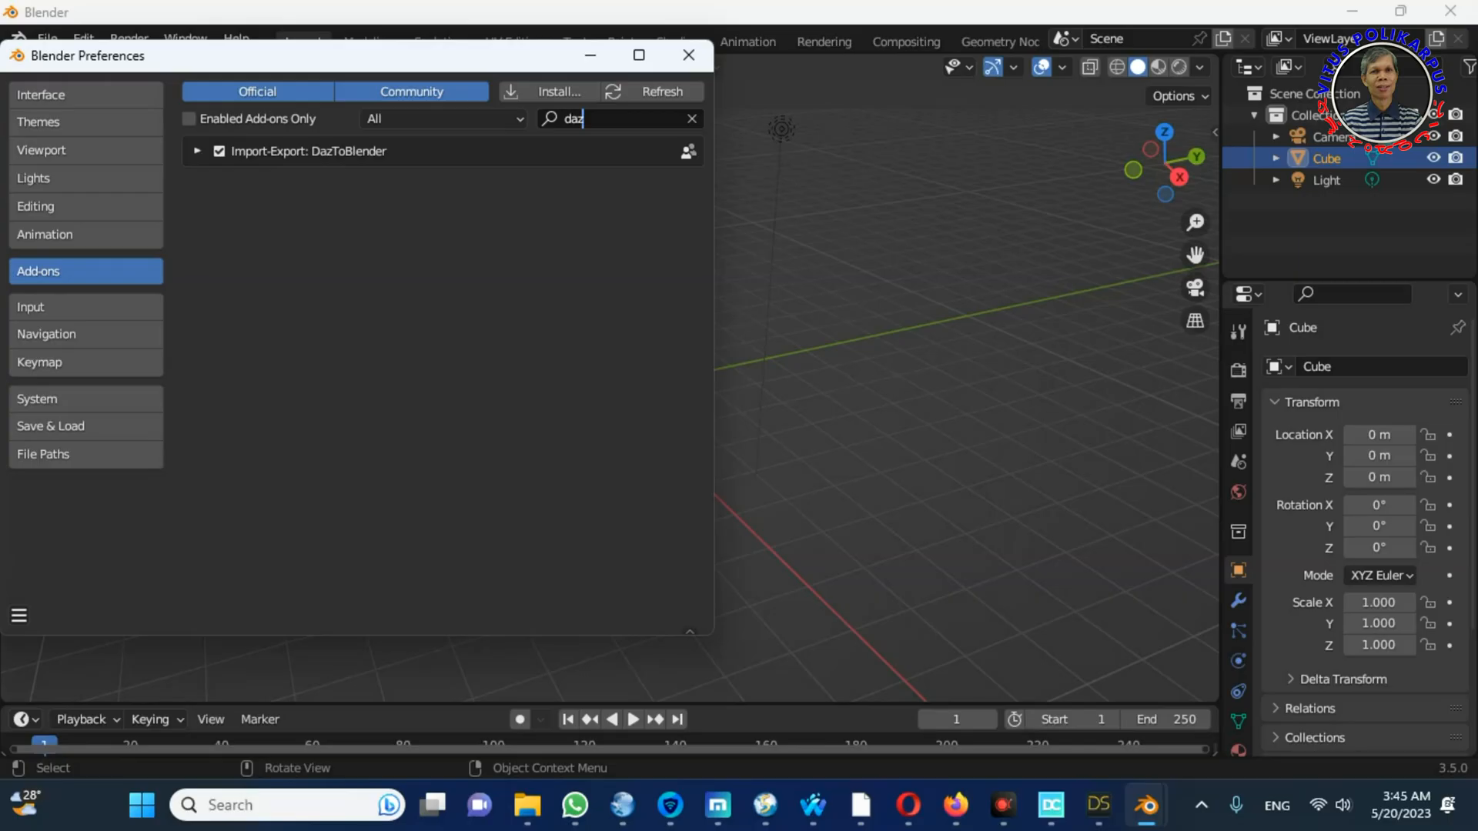
{"action": "left_click", "coordinate": [689, 55]}
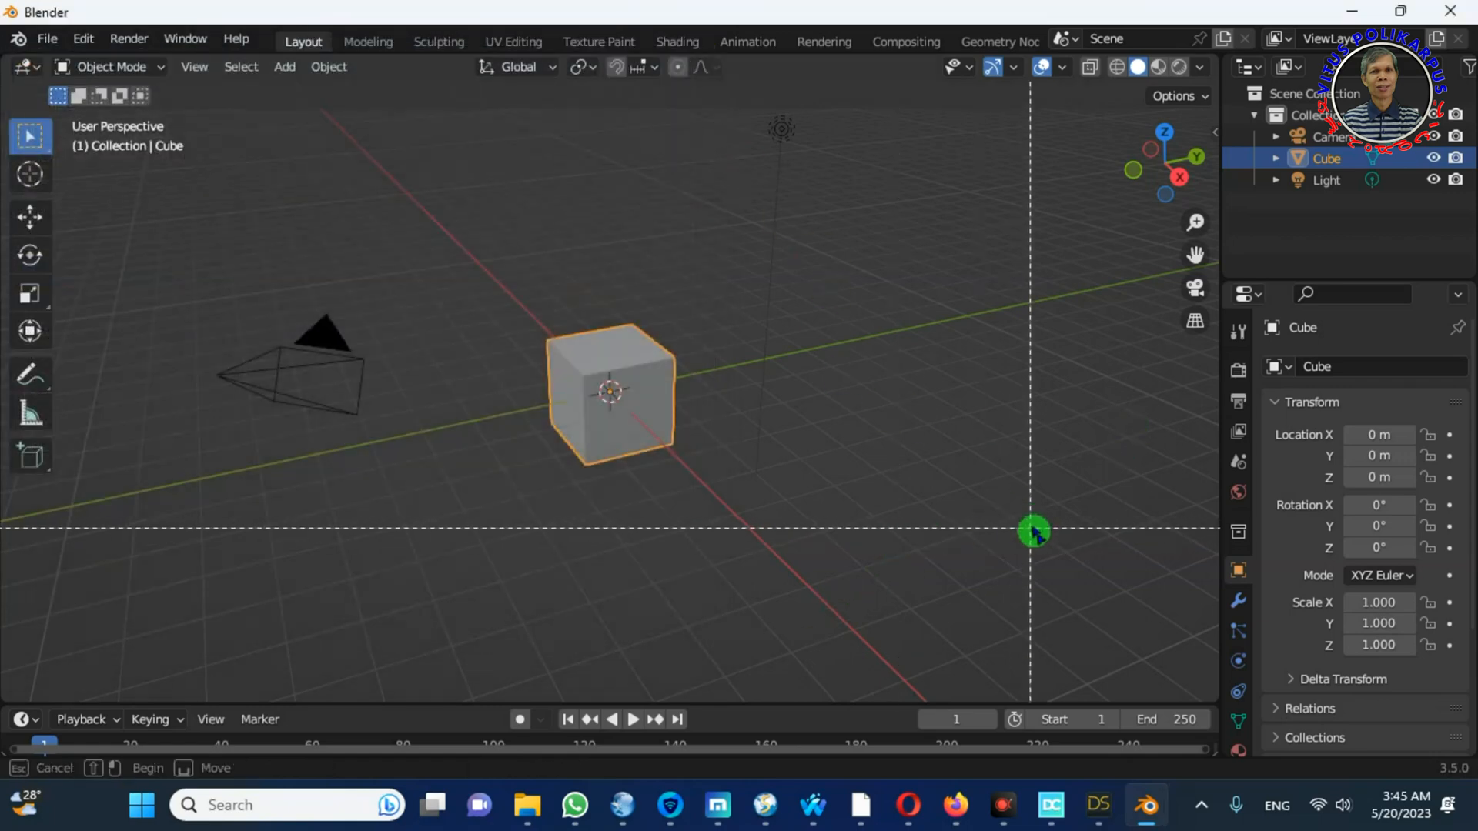
{"action": "key", "text": "n"}
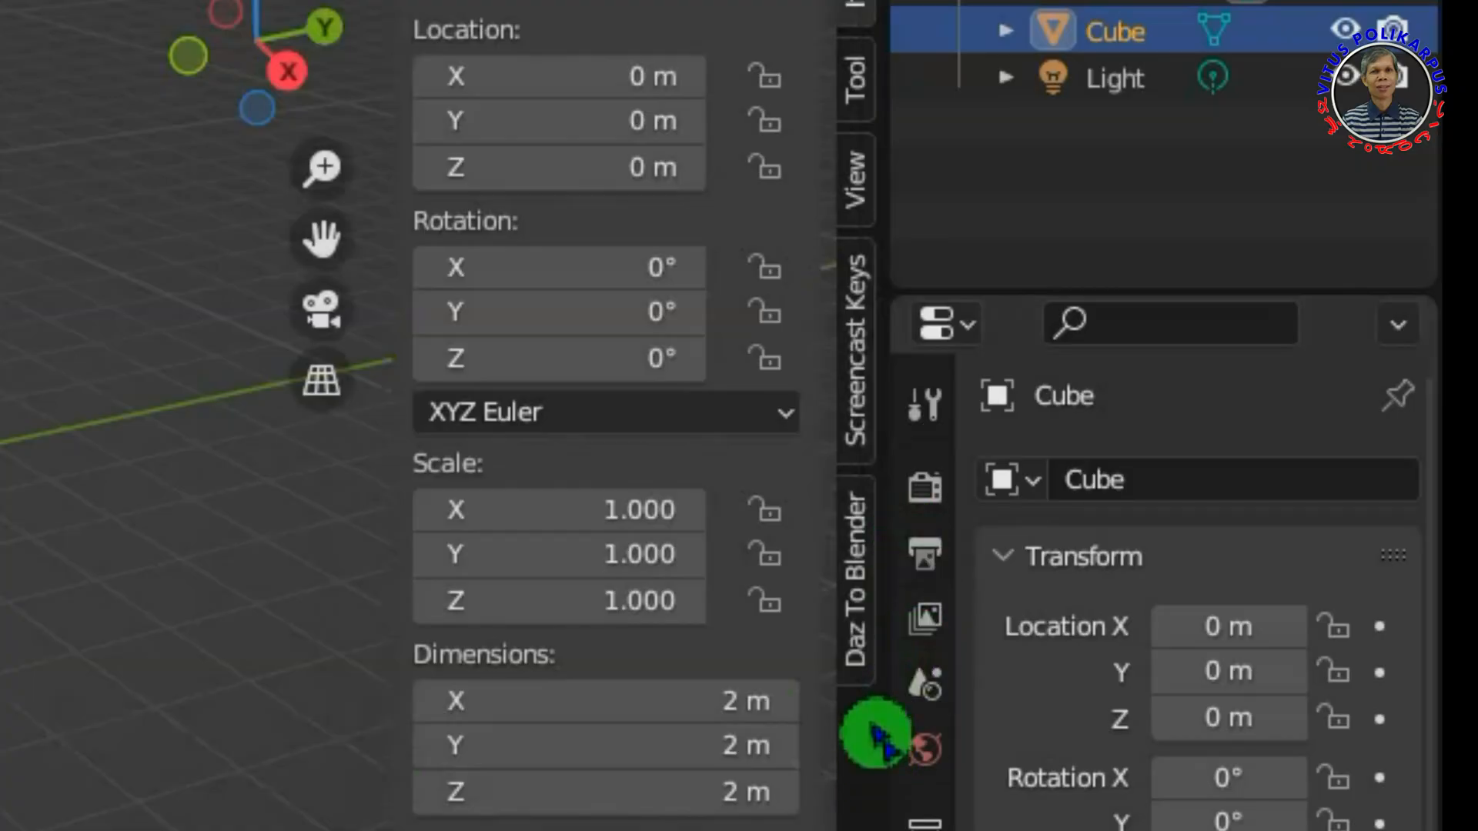
{"action": "left_click", "coordinate": [870, 605]}
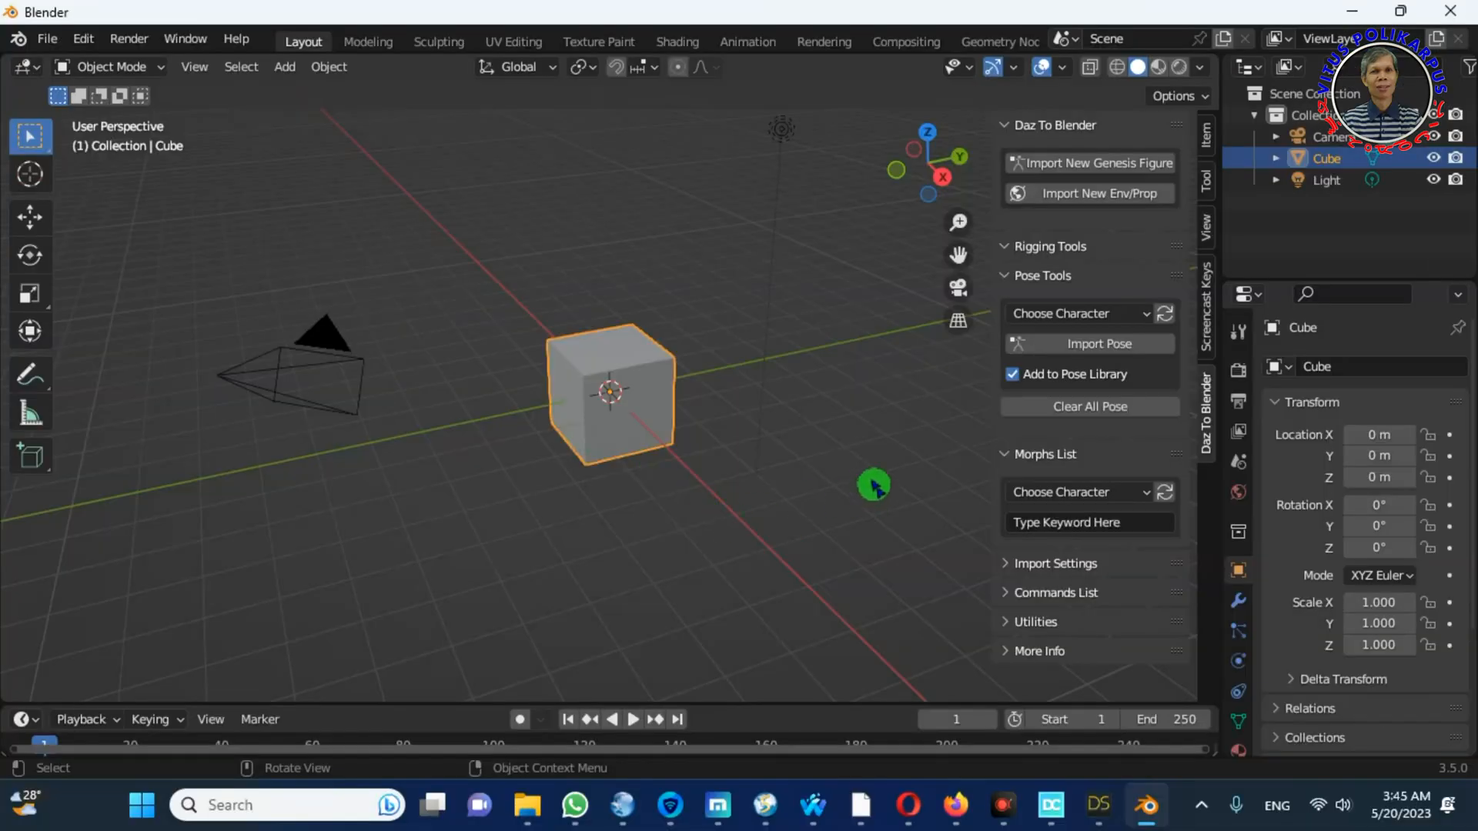
Step: Hide the viewport sidebar and delete the default cube, camera and light from the scene
{"action": "left_click", "coordinate": [877, 553]}
{"action": "key", "text": "n"}
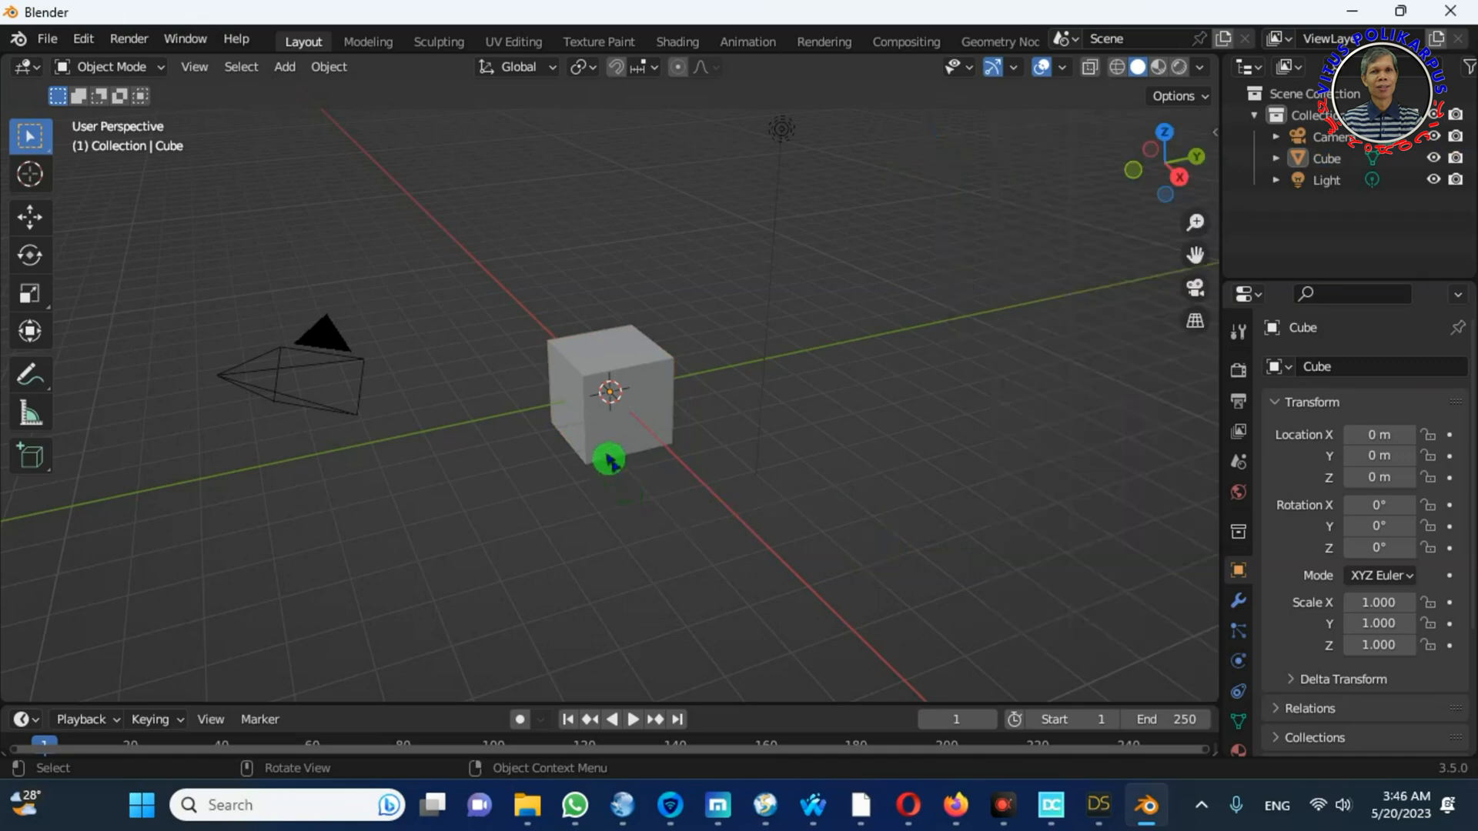
{"action": "key", "text": "a"}
{"action": "key", "text": "Delete"}
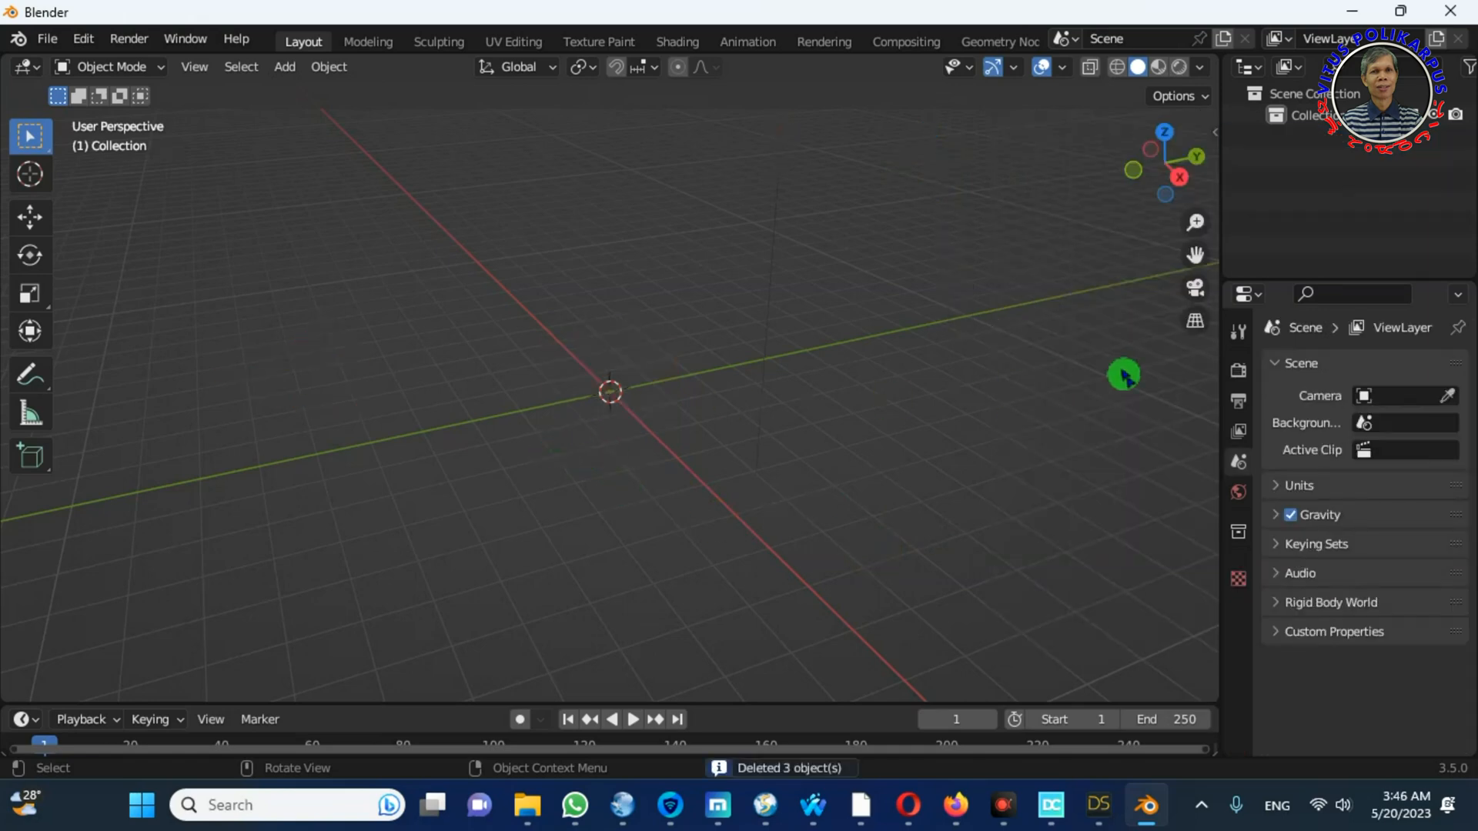
Step: Import the new Genesis figure with the Daz To Blender tools, deselect it, and view it from the front
{"action": "key", "text": "n"}
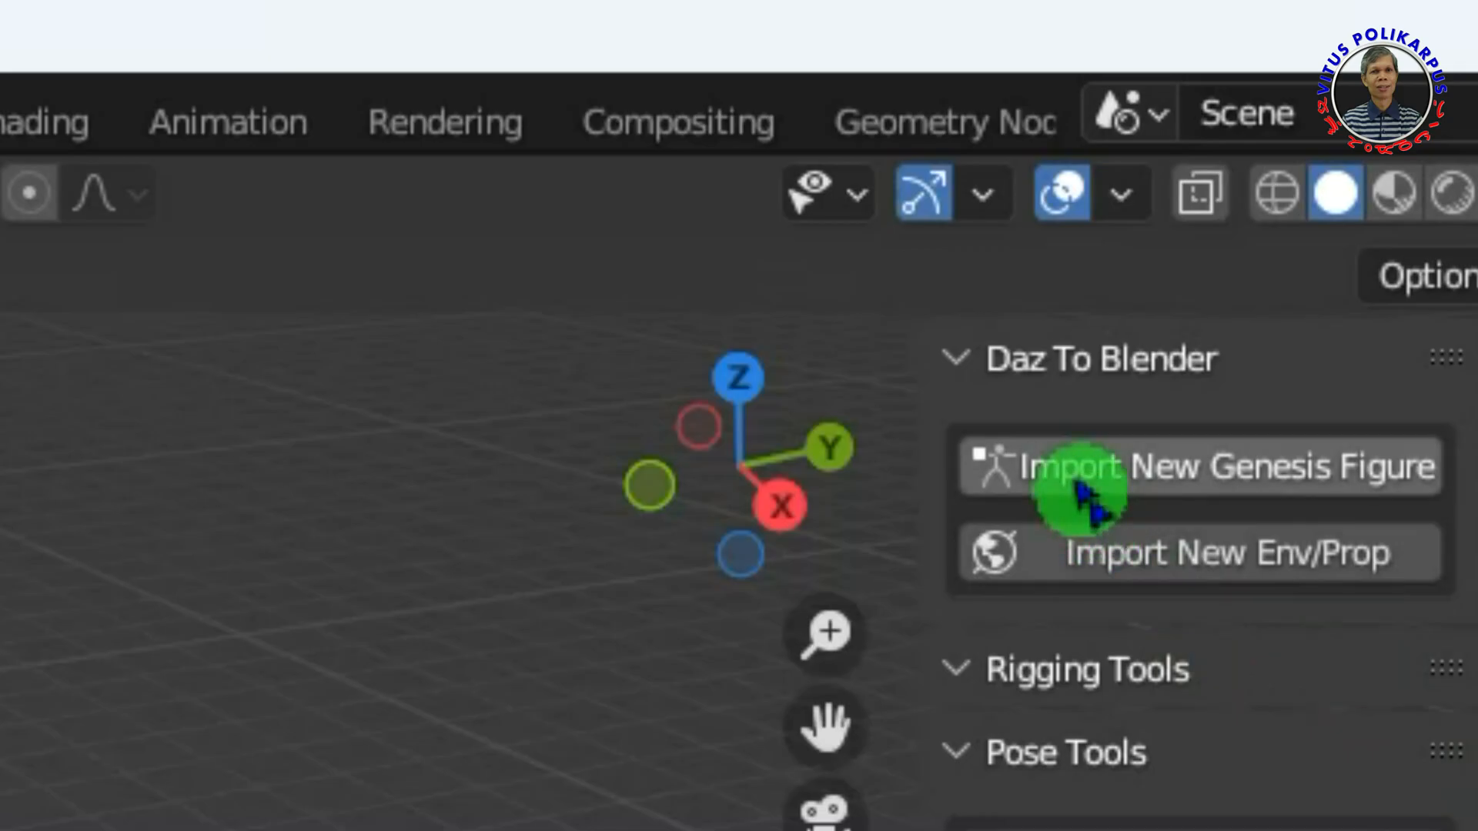
{"action": "left_click", "coordinate": [1077, 493]}
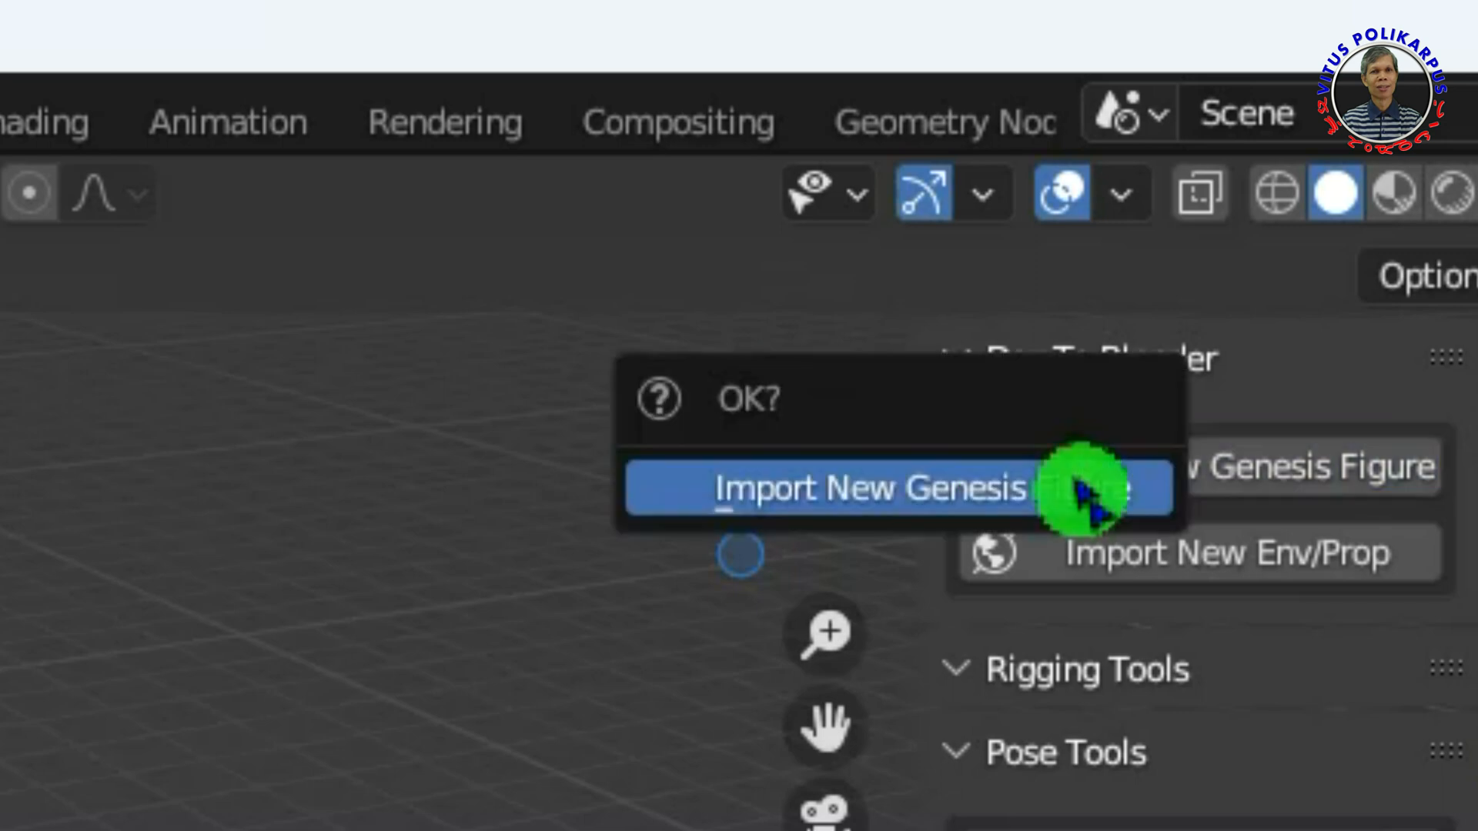
{"action": "left_click", "coordinate": [1128, 495]}
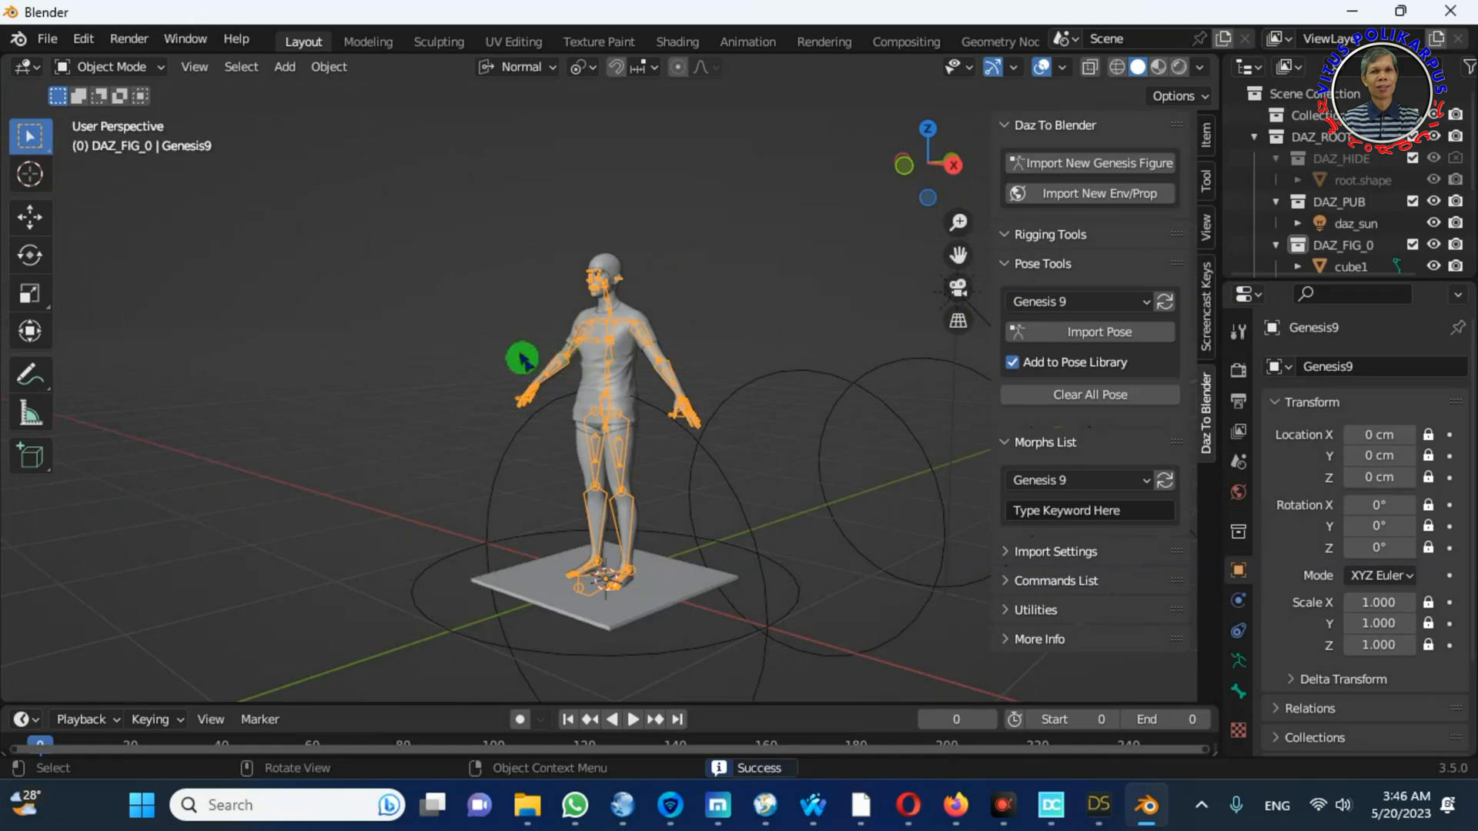
{"action": "left_click", "coordinate": [434, 322]}
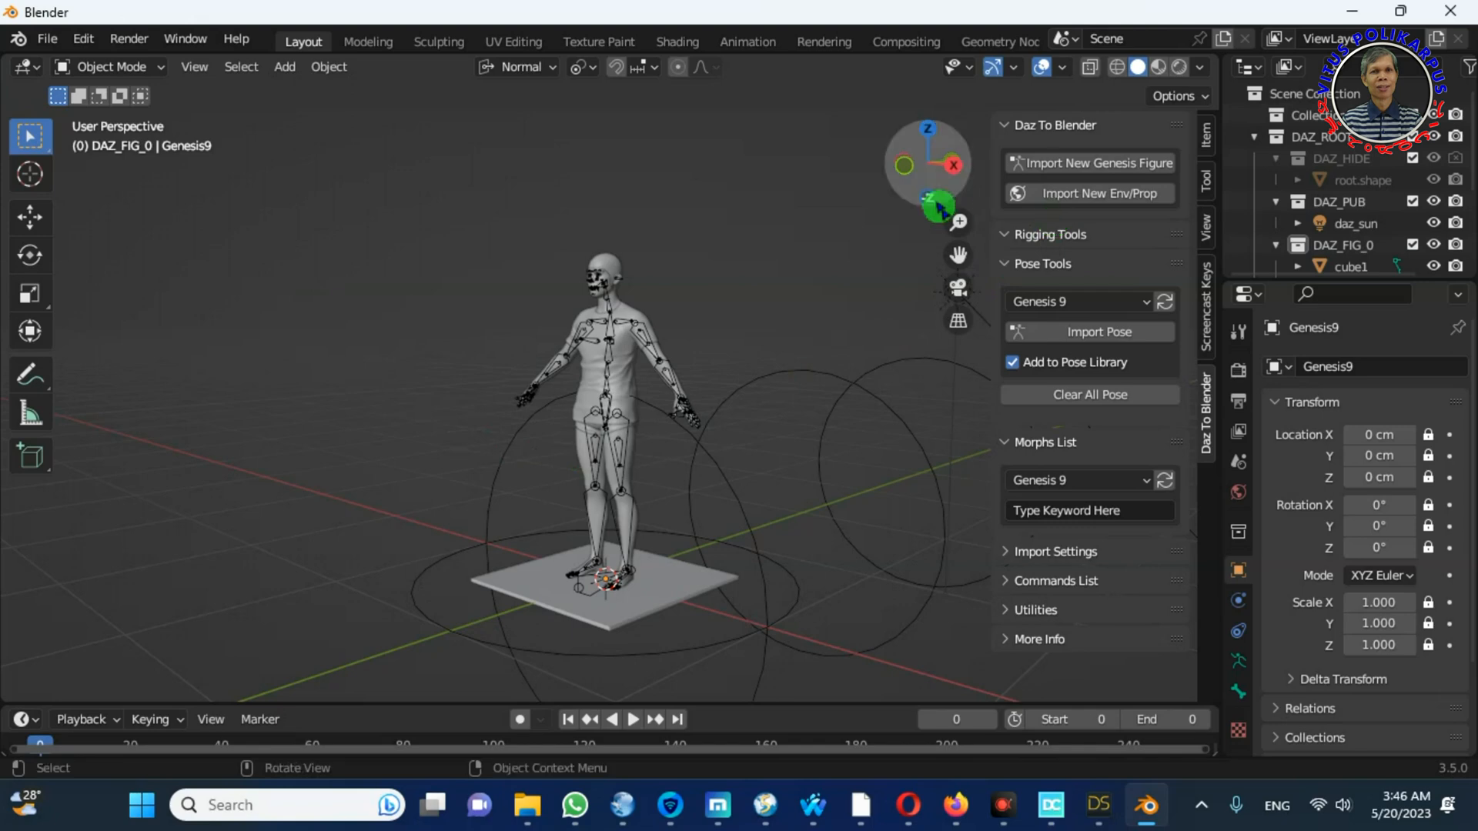
{"action": "mouse_move", "coordinate": [927, 166]}
{"action": "left_mouse_down"}
{"action": "mouse_move", "coordinate": [678, 146]}
{"action": "mouse_move", "coordinate": [662, 200]}
{"action": "mouse_move", "coordinate": [639, 139]}
{"action": "mouse_move", "coordinate": [632, 169]}
{"action": "mouse_move", "coordinate": [916, 175]}
{"action": "left_mouse_up"}
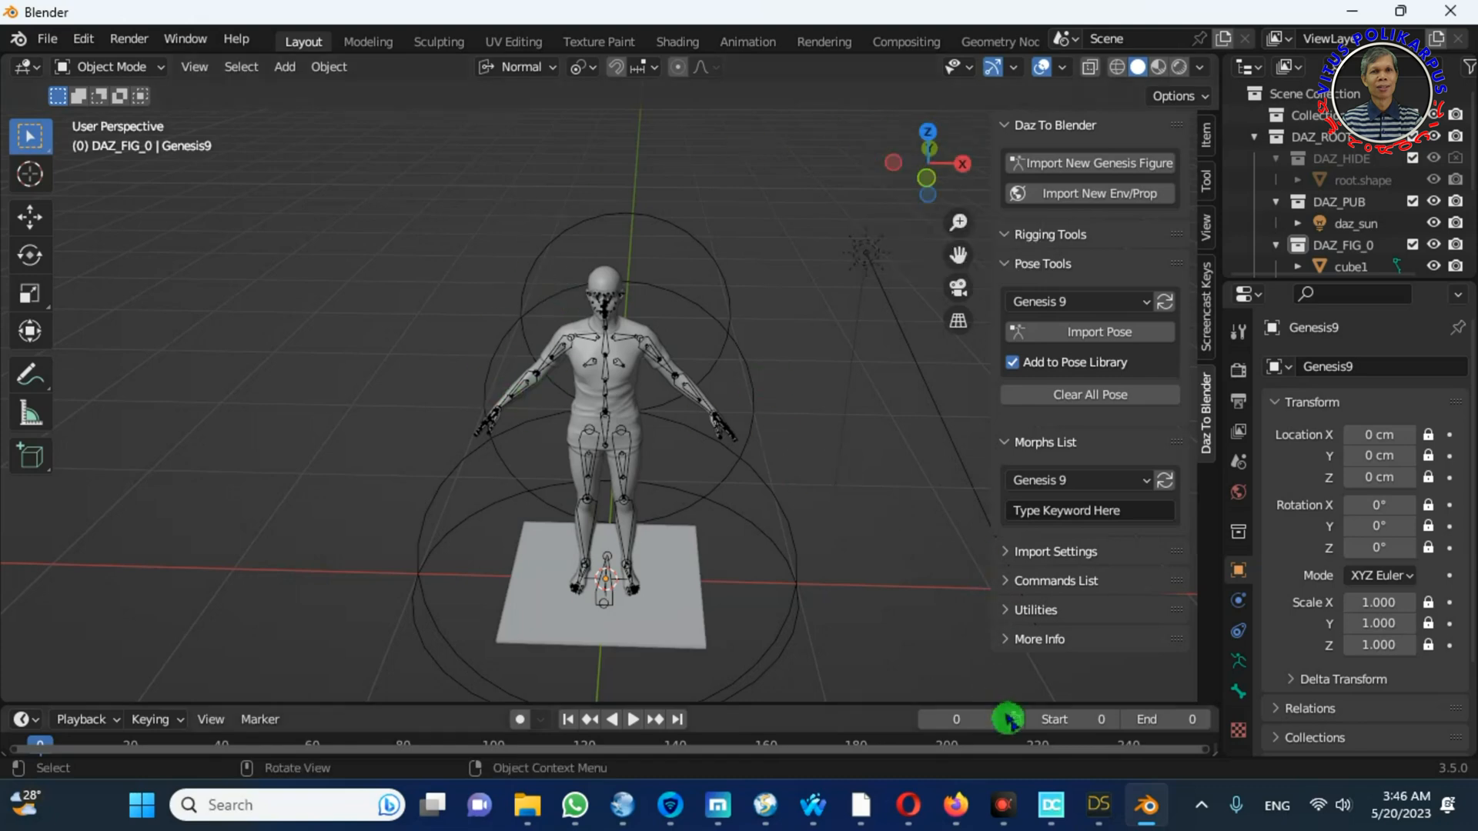
Step: Switch between DAZ Studio and Blender to compare the original Genesis 9 character with the imported one
{"action": "left_click", "coordinate": [1099, 805]}
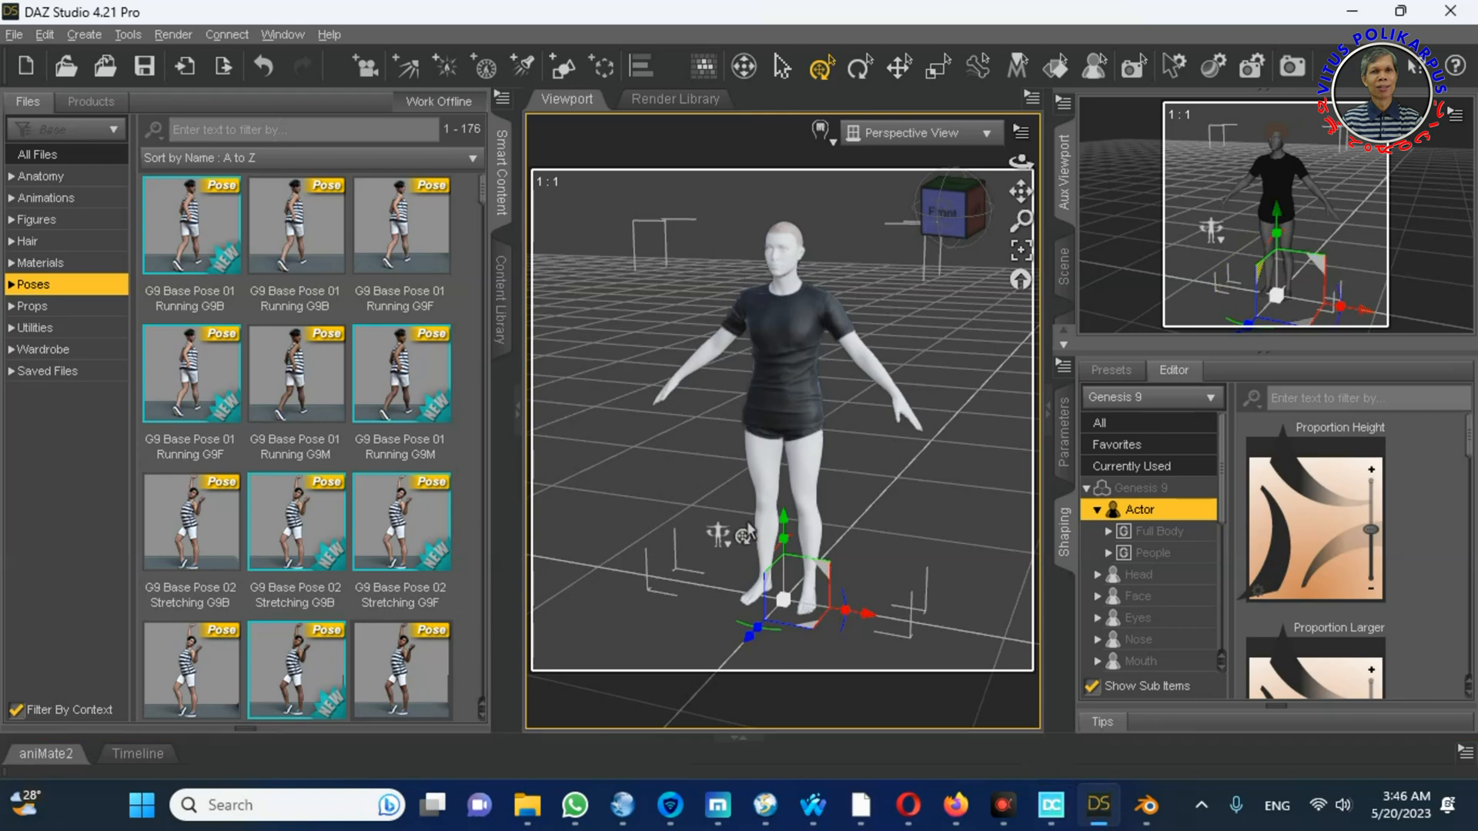
{"action": "left_click", "coordinate": [1145, 805]}
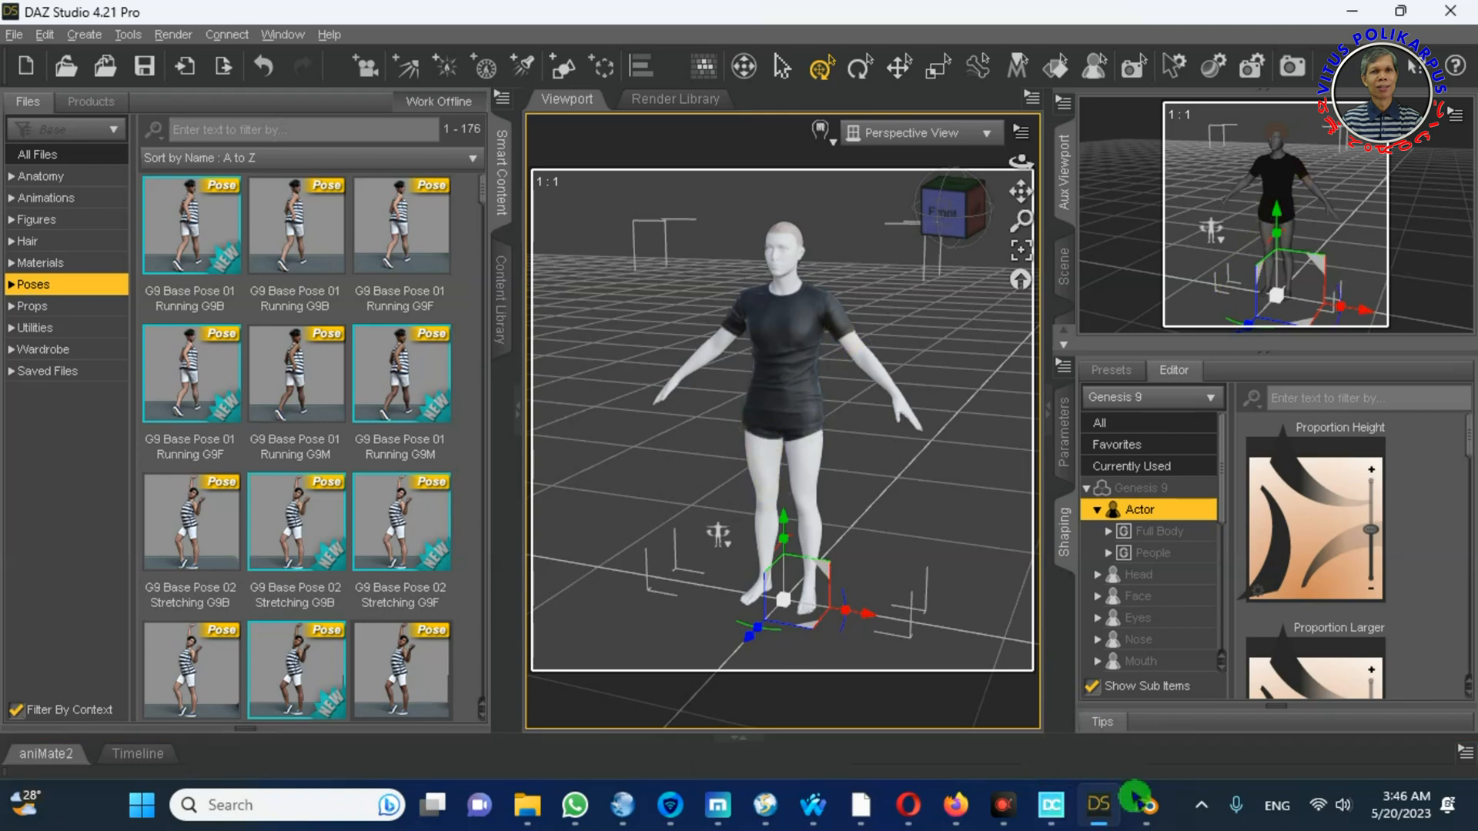
{"action": "left_click", "coordinate": [433, 455]}
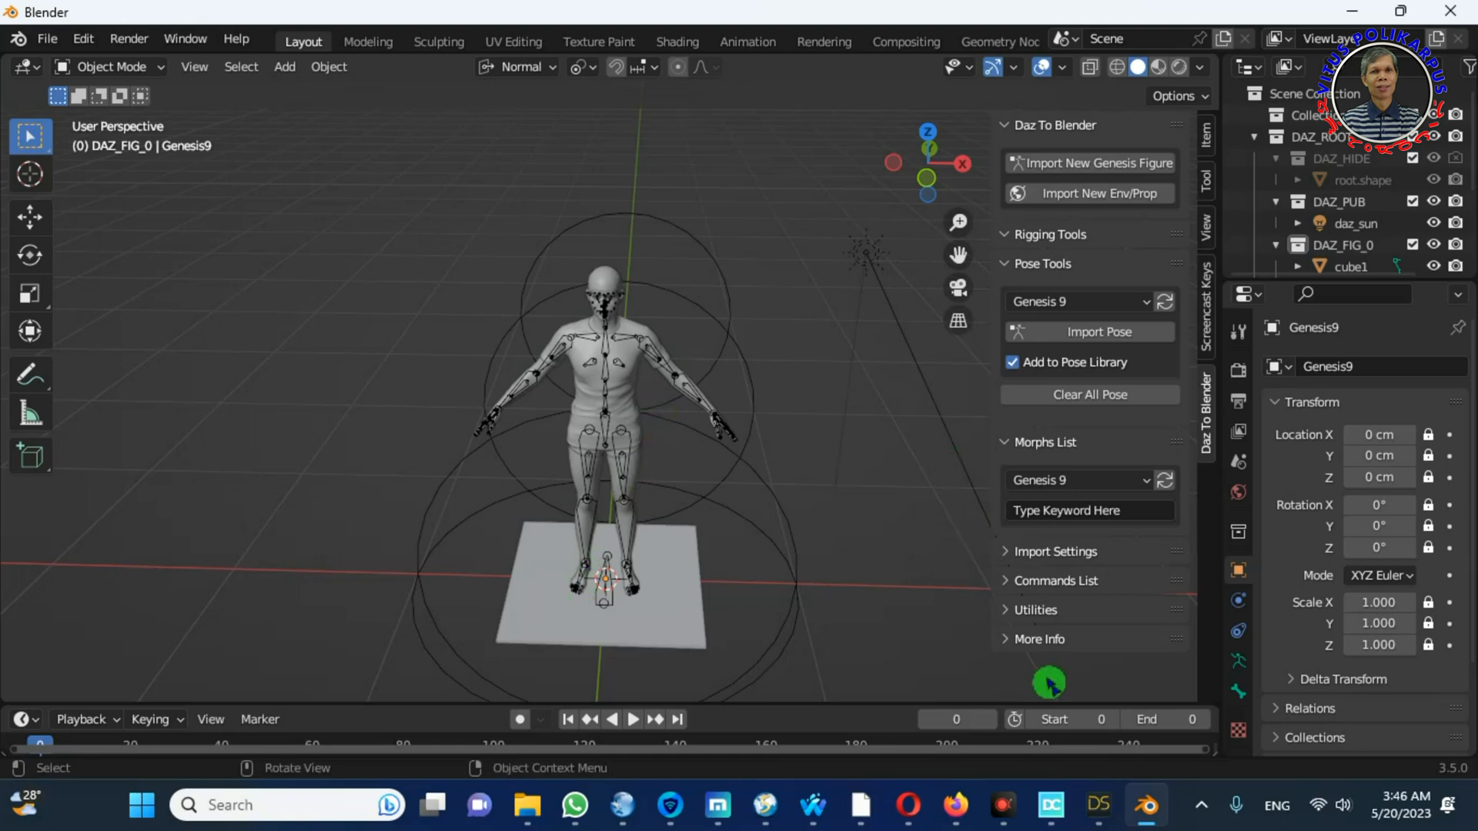
{"action": "mouse_move", "coordinate": [1099, 805]}
{"action": "left_click", "coordinate": [1024, 733]}
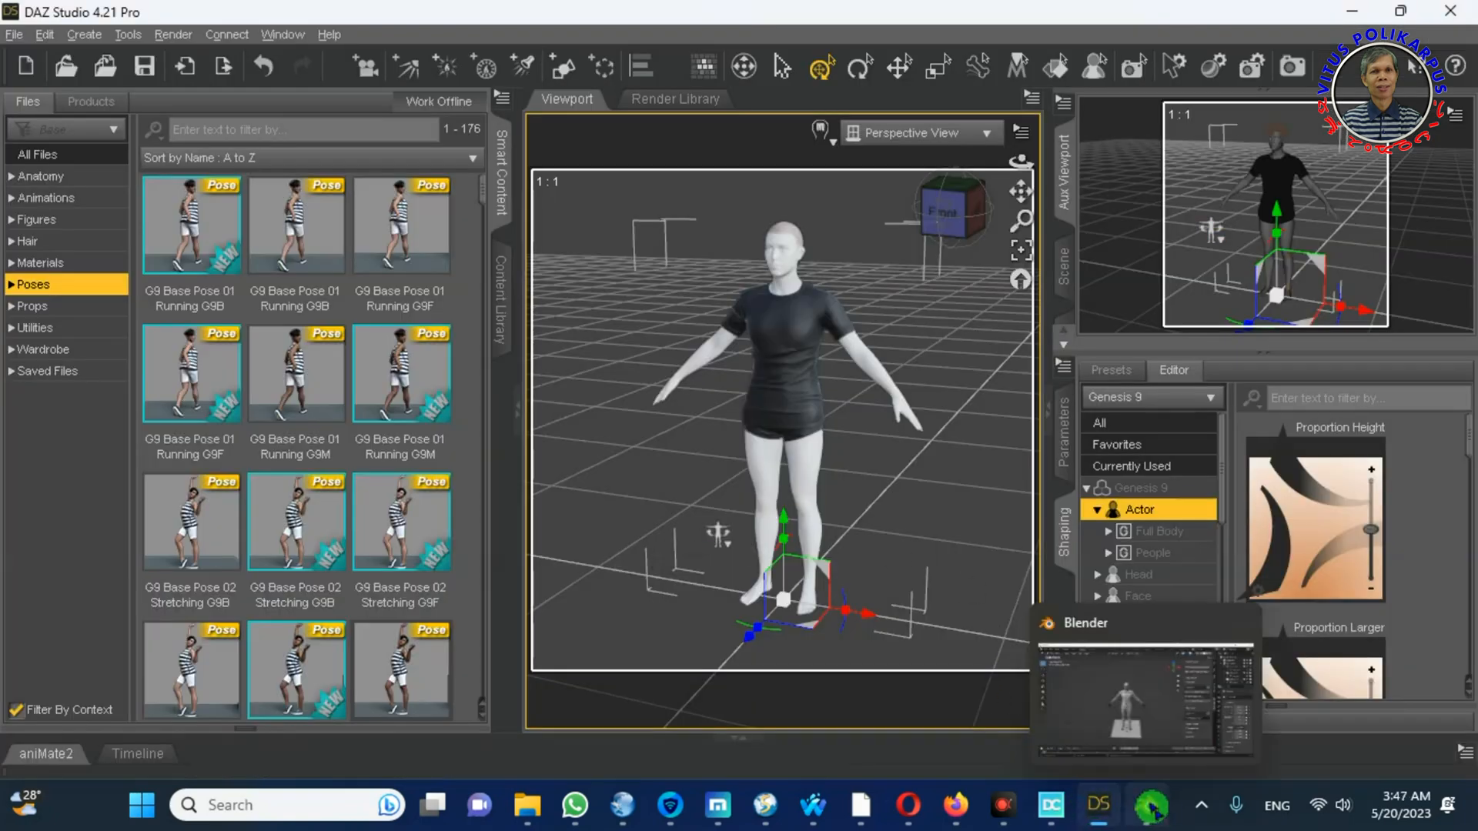
Step: Return to Blender and close it without saving the untitled scene
{"action": "left_click", "coordinate": [1146, 805]}
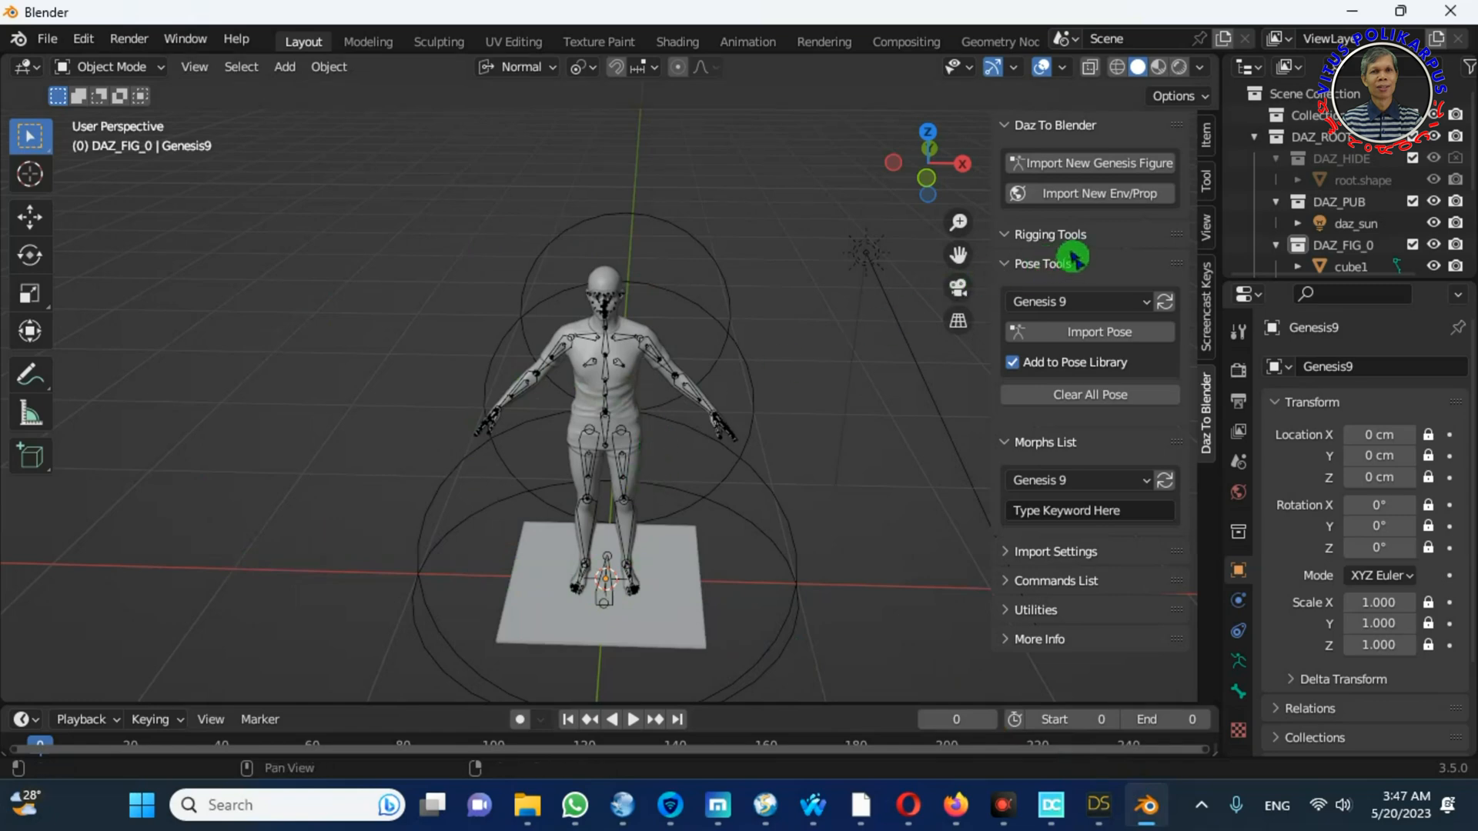
{"action": "left_click", "coordinate": [1449, 9]}
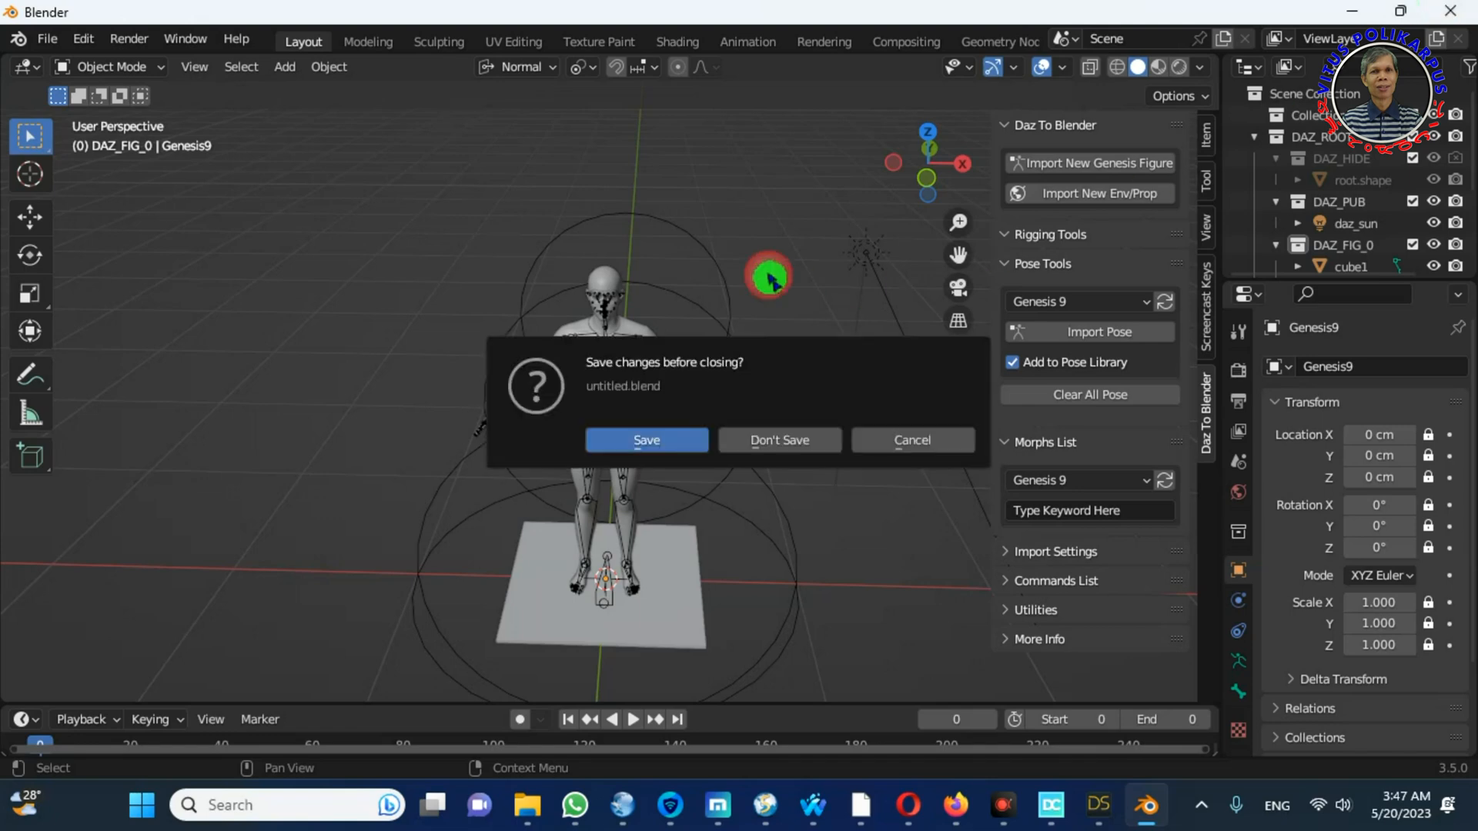
{"action": "left_click", "coordinate": [781, 449]}
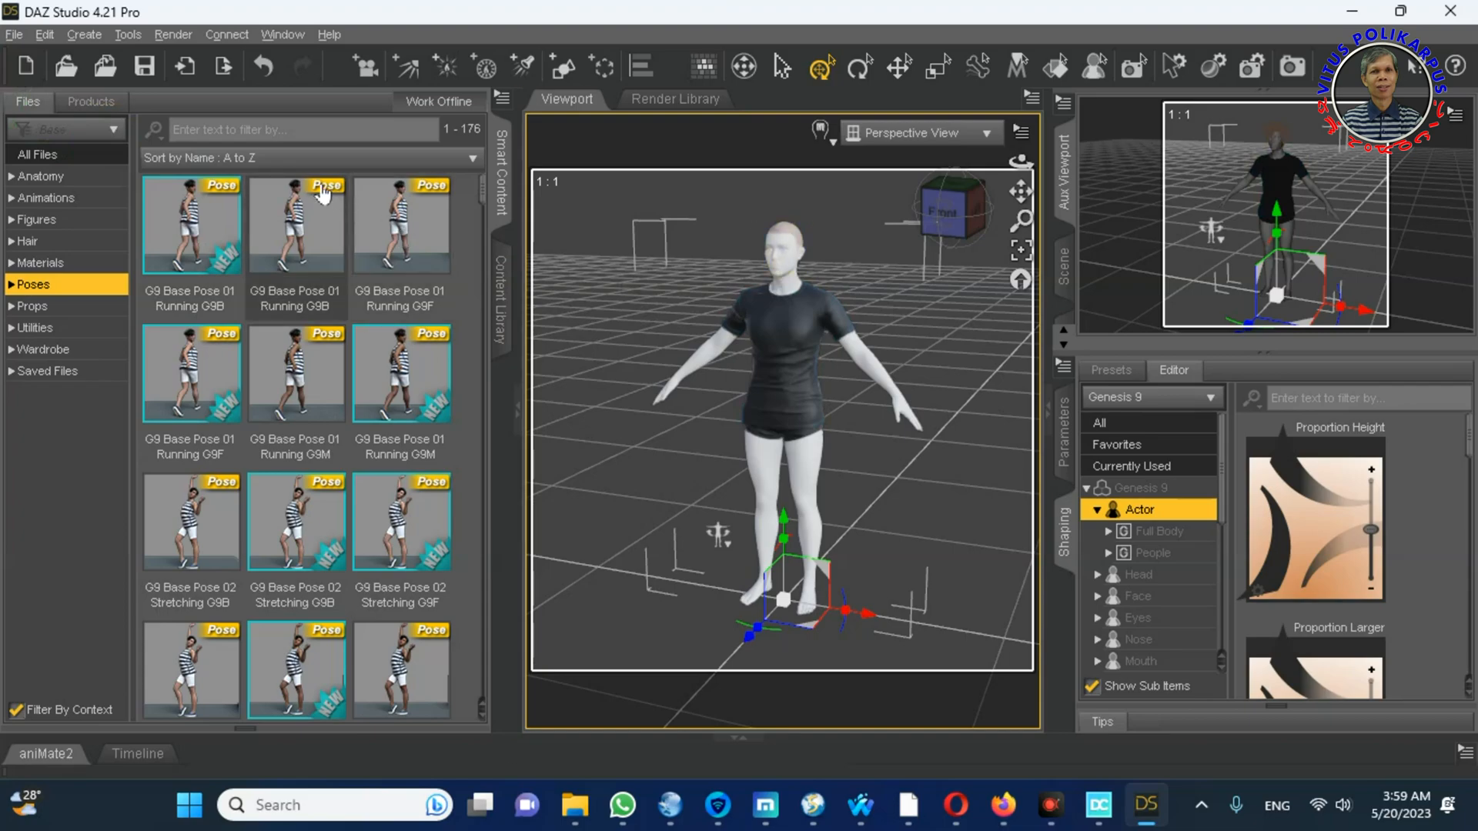
Step: In DAZ Studio, export Genesis9 as a Skeletal Mesh through the Daz To Cinema 4D bridge with FBX 2014 -- Binary, and dismiss the completion message
{"action": "left_click", "coordinate": [14, 35]}
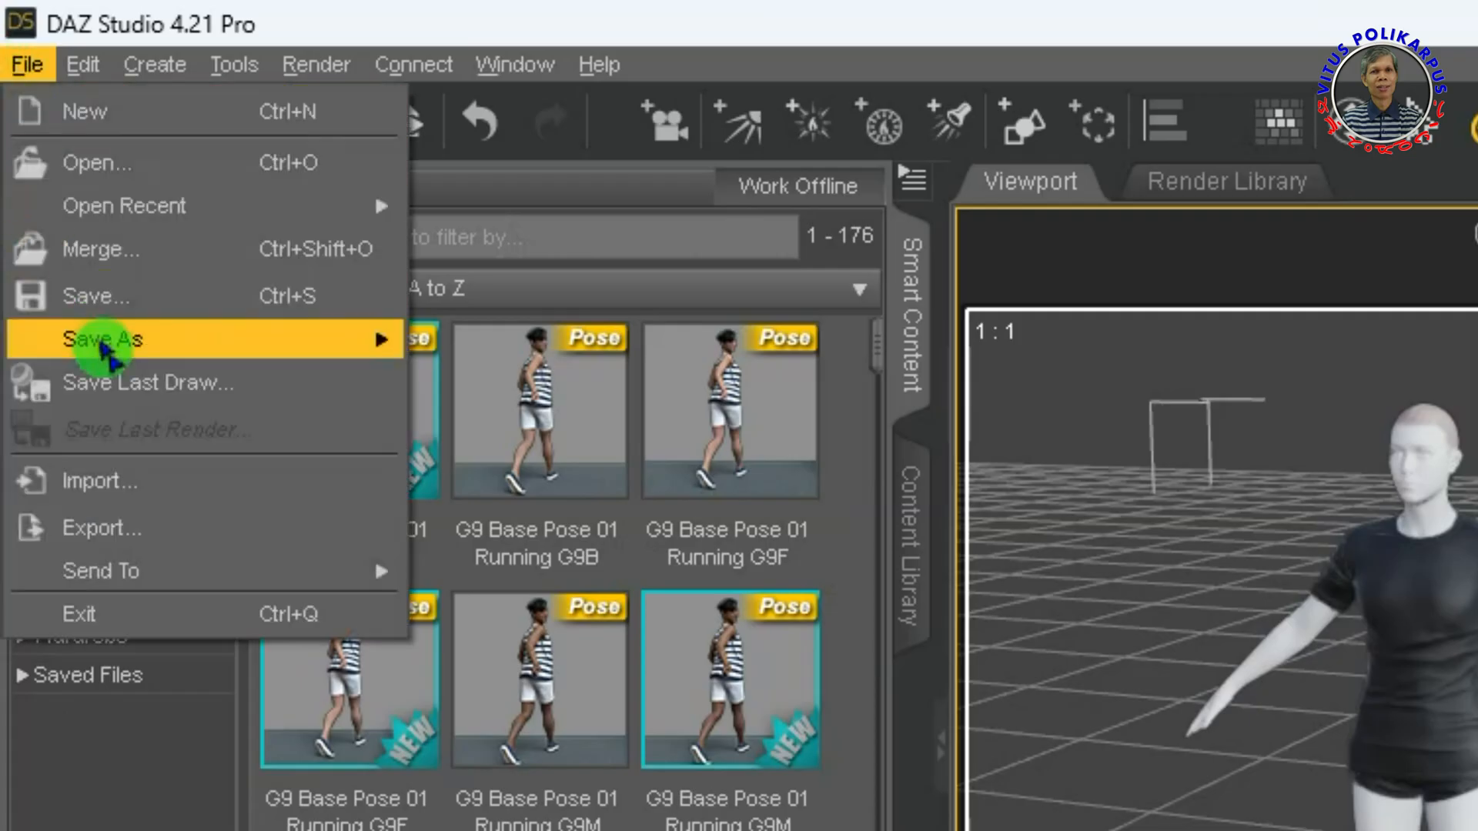
{"action": "mouse_move", "coordinate": [168, 581]}
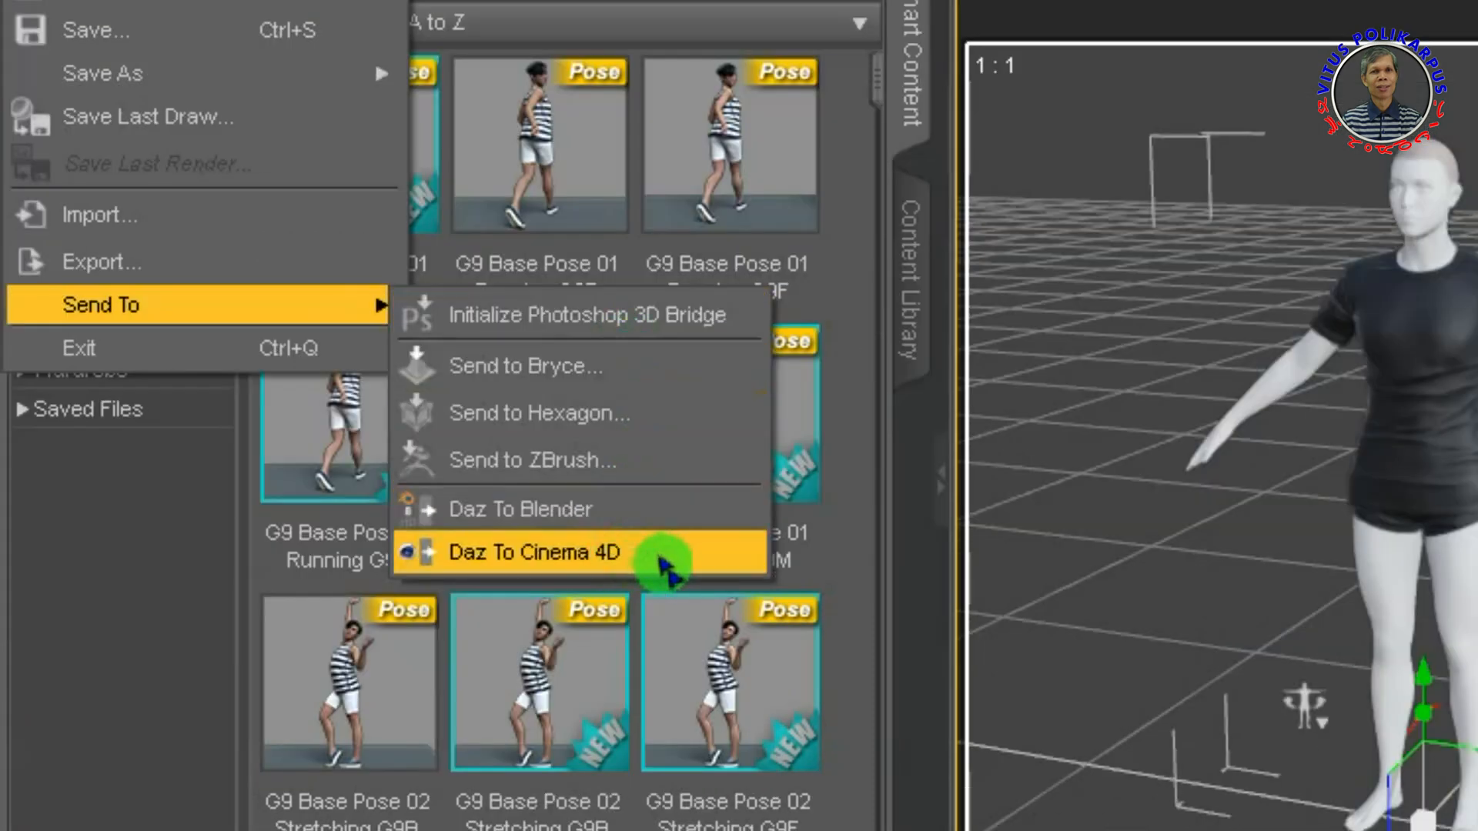
{"action": "left_click", "coordinate": [661, 559]}
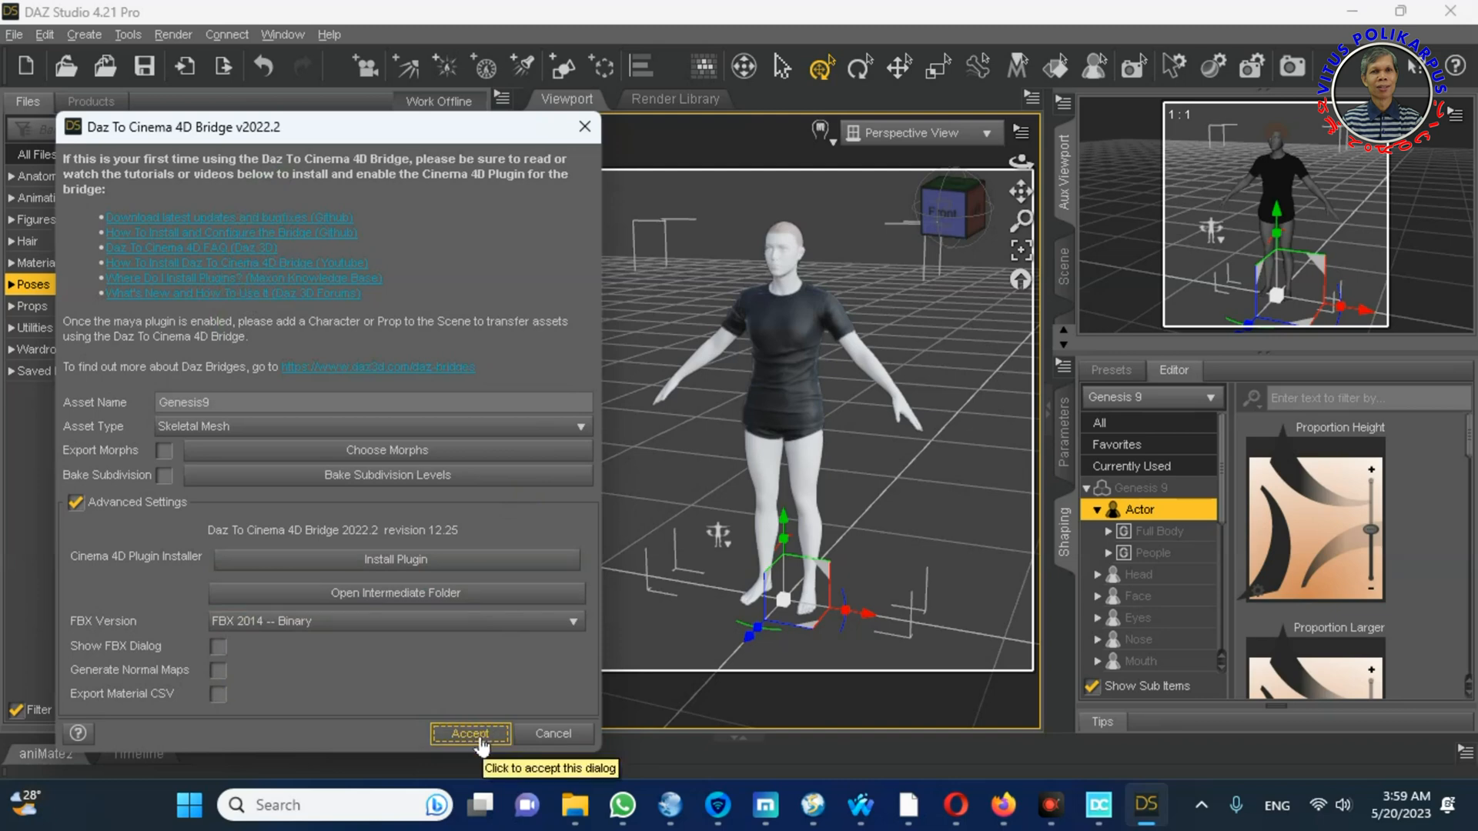
{"action": "left_click", "coordinate": [471, 734]}
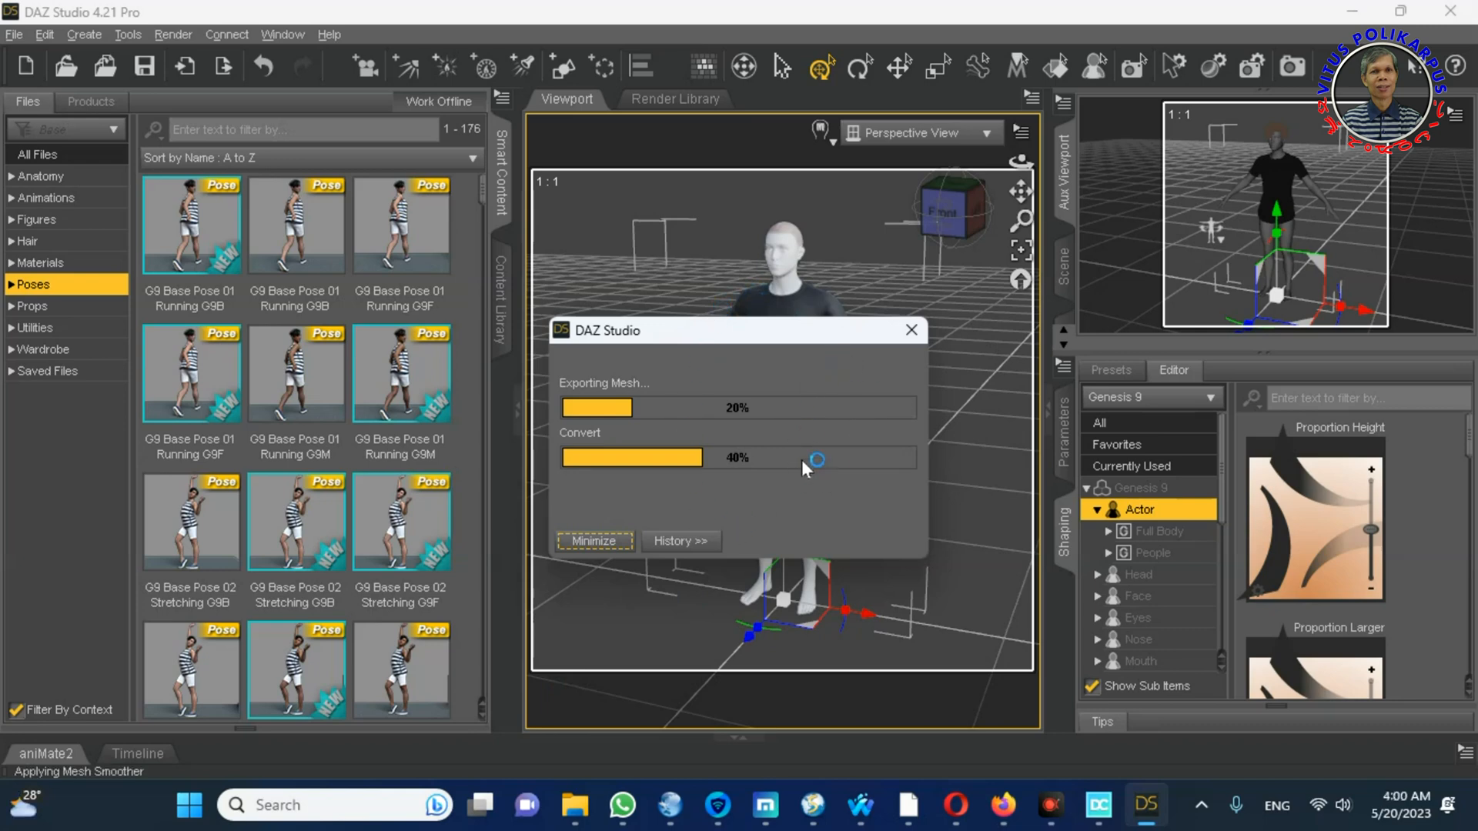
{"action": "left_click", "coordinate": [744, 402]}
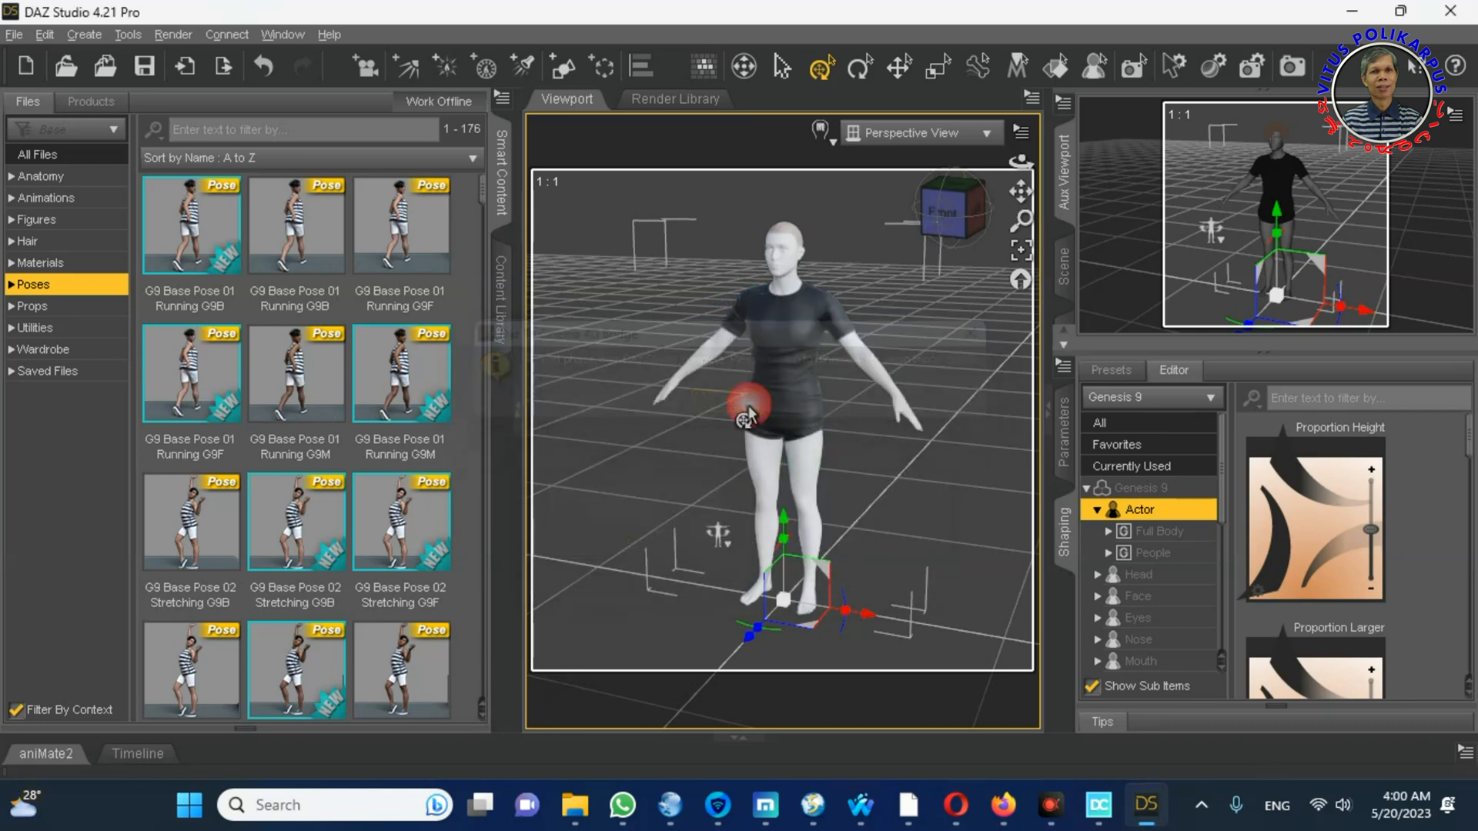
Step: Switch to Cinema 4D by launching Maxon Cinema 4D 2023, and close the Quick Start Dialog
{"action": "left_click", "coordinate": [190, 805]}
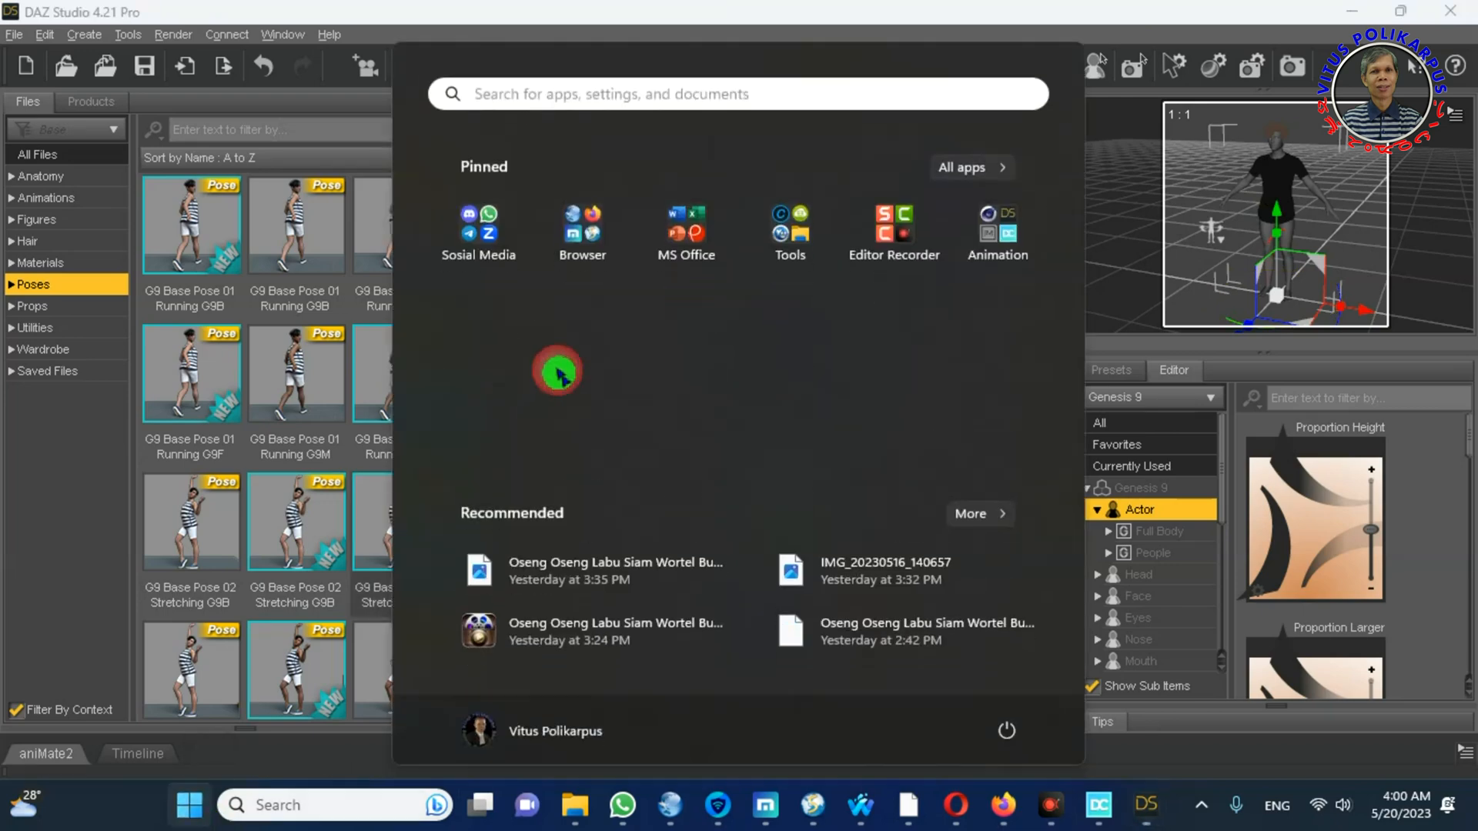
{"action": "left_click", "coordinate": [993, 233]}
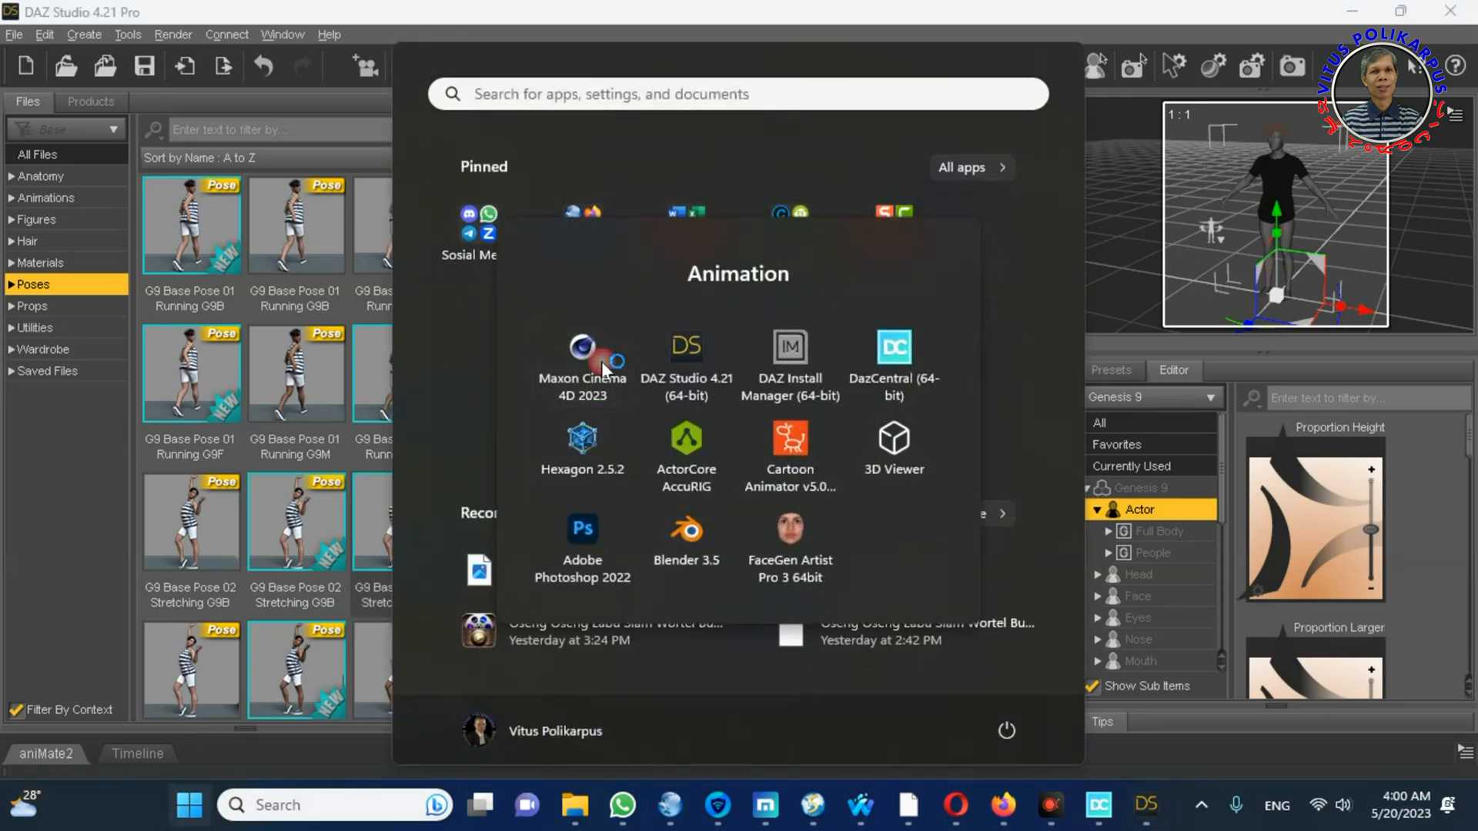
{"action": "left_click", "coordinate": [603, 367]}
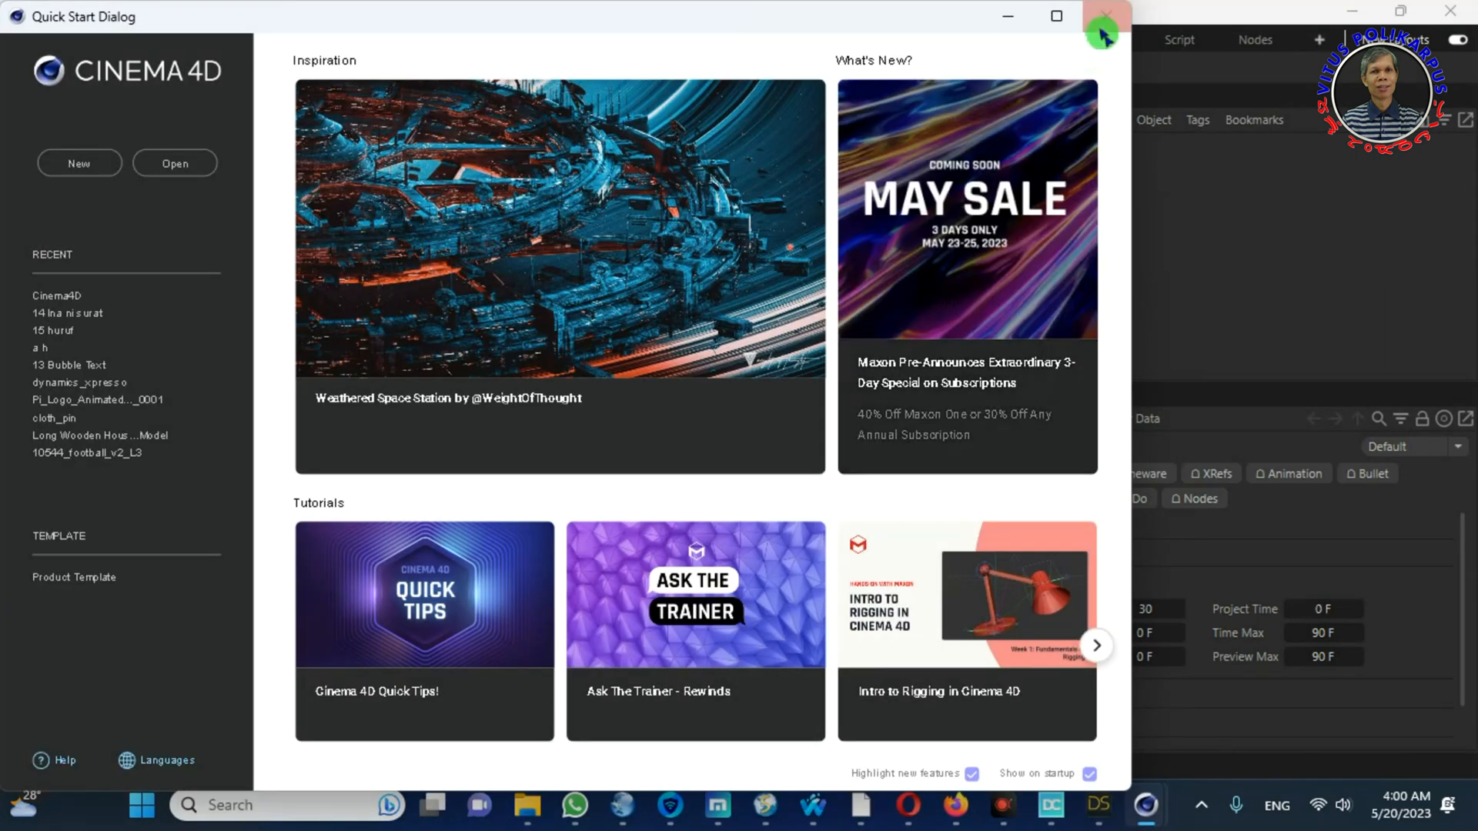
{"action": "left_click", "coordinate": [1108, 15]}
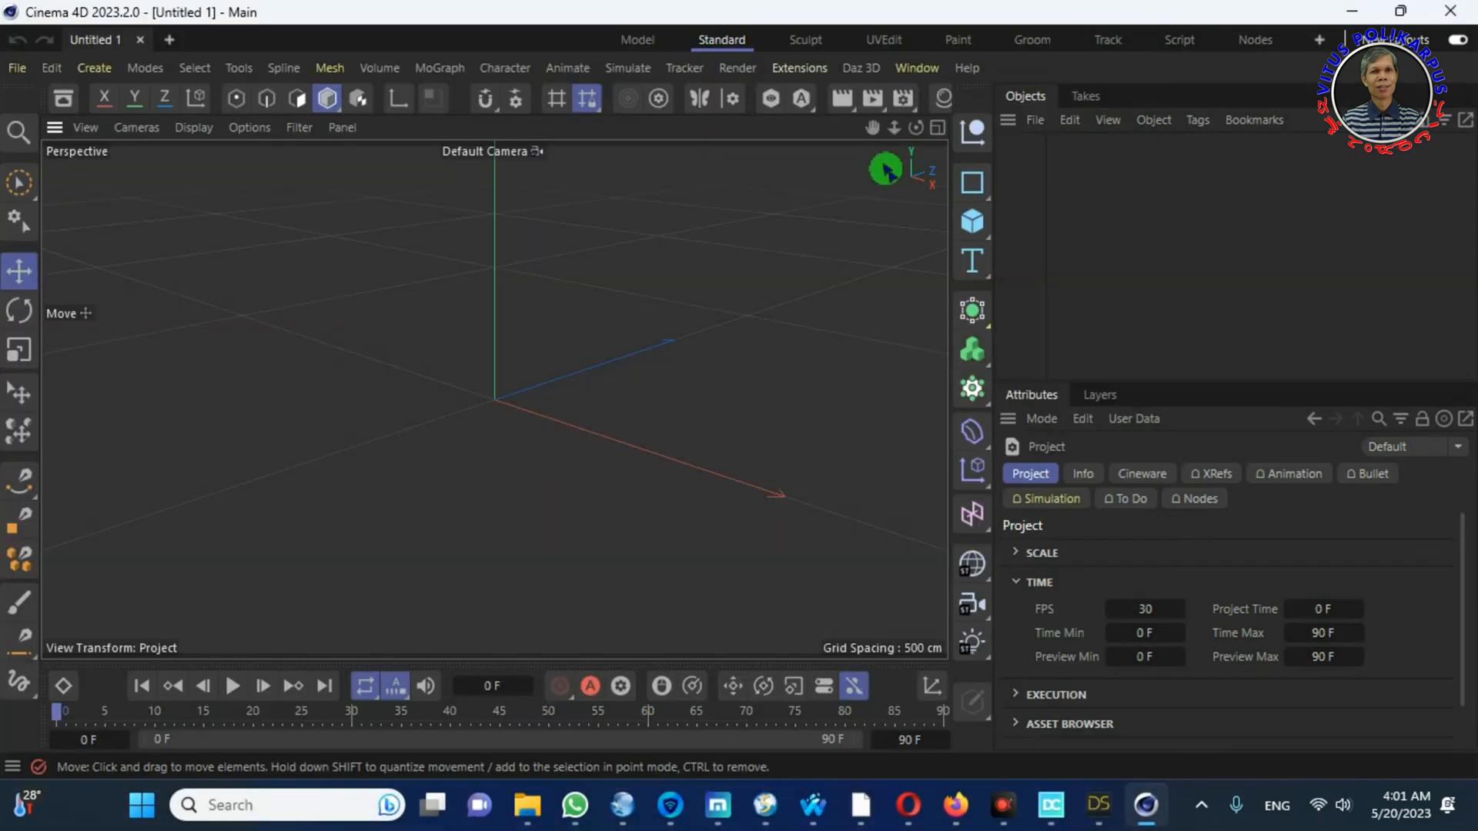
Step: Import the Genesis character through the Daz to C4D bridge, declining to fix the bone orientations
{"action": "left_click", "coordinate": [861, 68]}
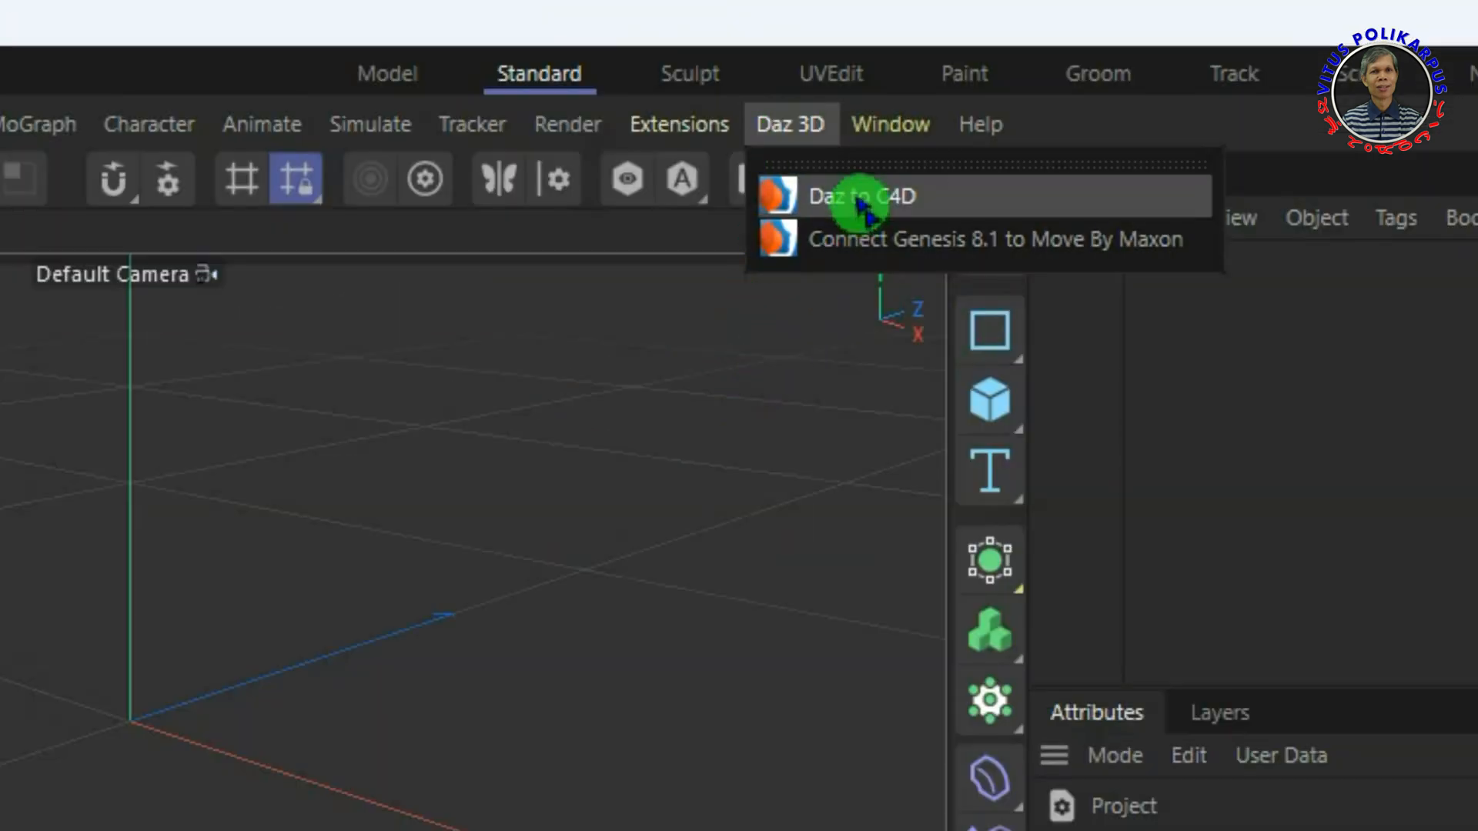
{"action": "left_click", "coordinate": [860, 199]}
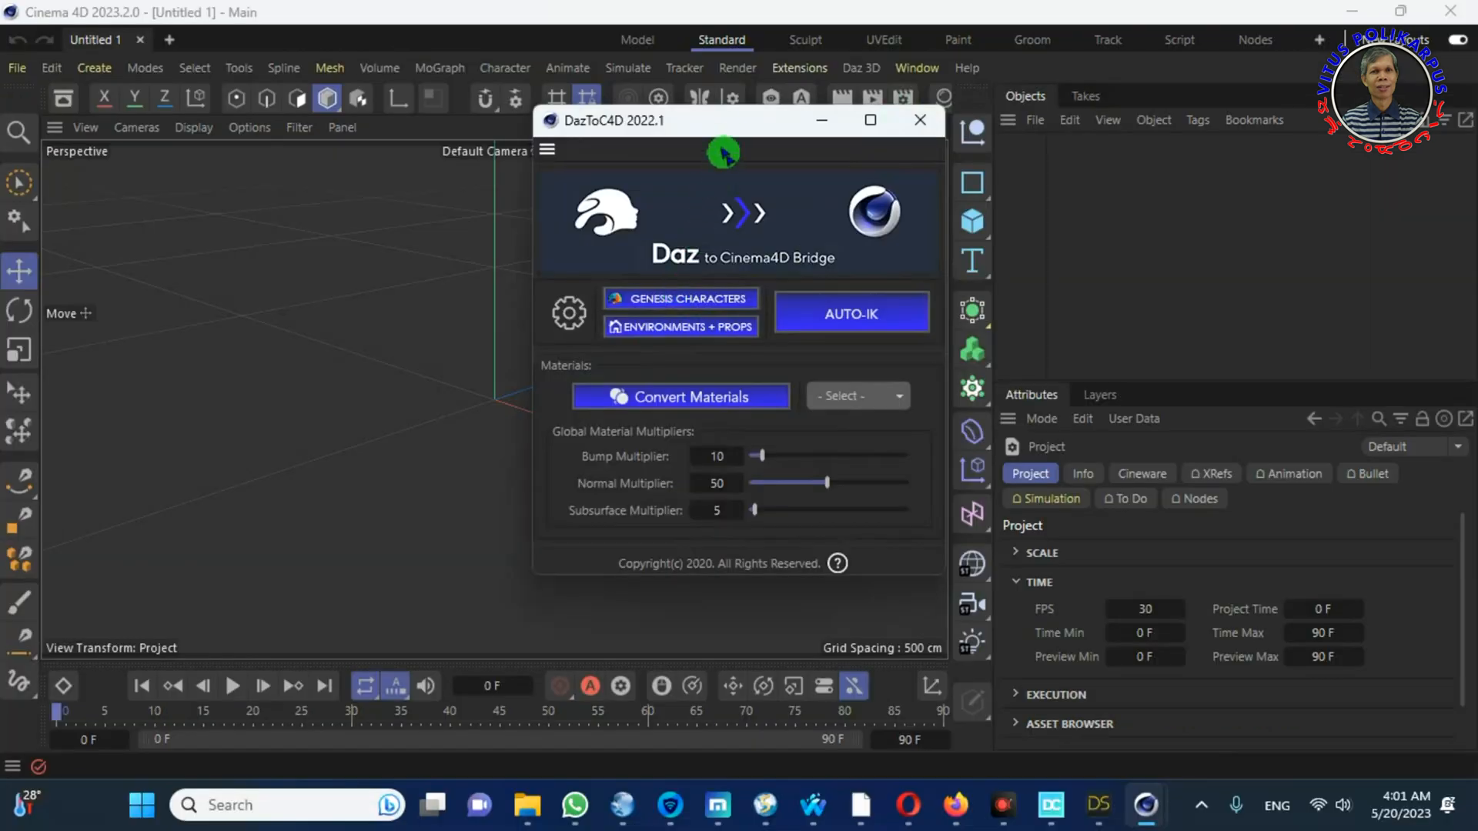
{"action": "left_click_drag", "start_coordinate": [528, 228], "coordinate": [0, 309]}
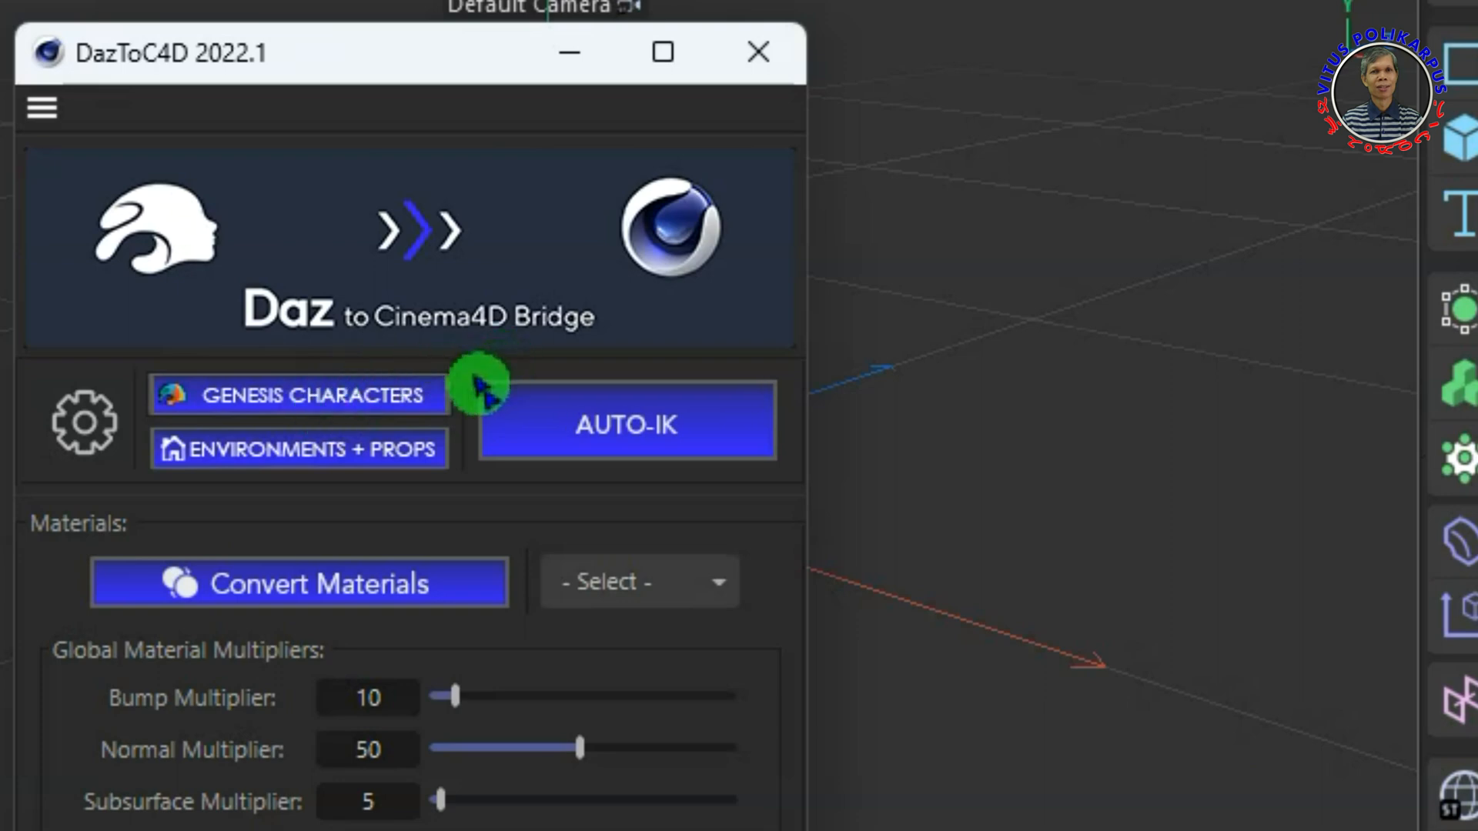
{"action": "left_click", "coordinate": [347, 394]}
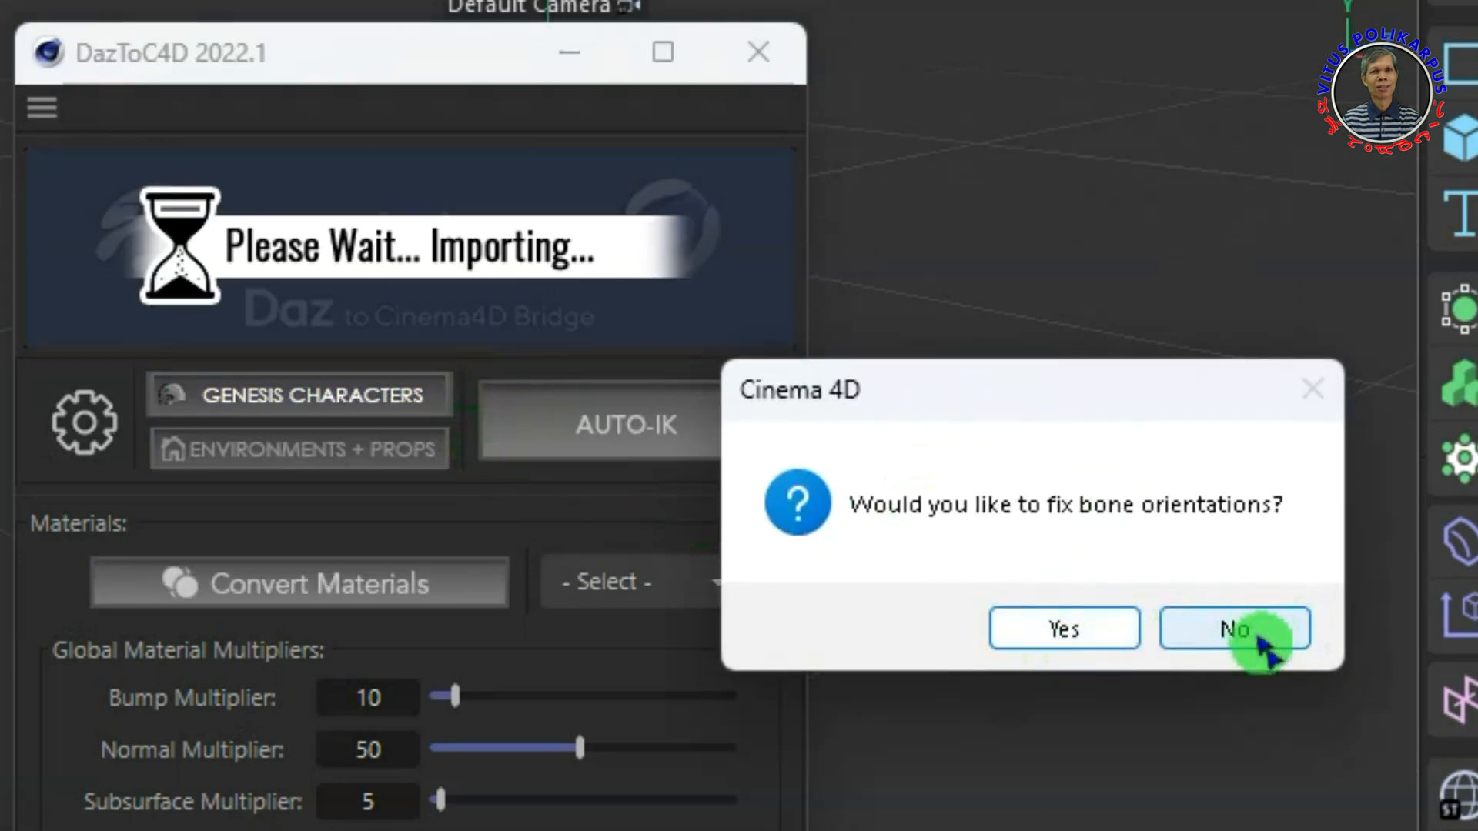
{"action": "left_click", "coordinate": [1263, 644]}
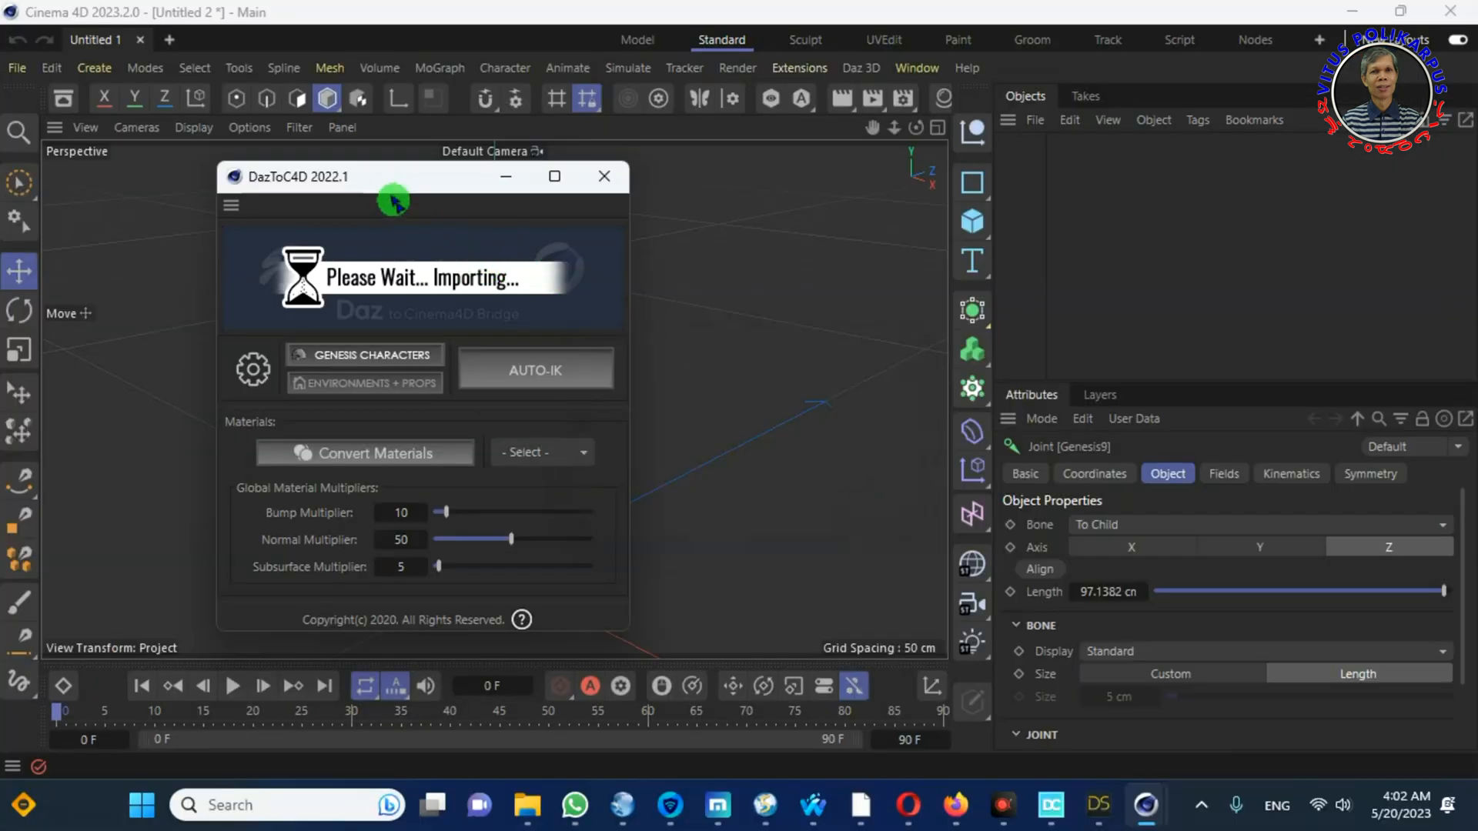
Step: Postpone saving the scene with textures once the transfer is done, and close the DazToC4D bridge window
{"action": "left_click_drag", "start_coordinate": [390, 175], "coordinate": [862, 214]}
{"action": "left_click_drag", "start_coordinate": [816, 322], "coordinate": [425, 359]}
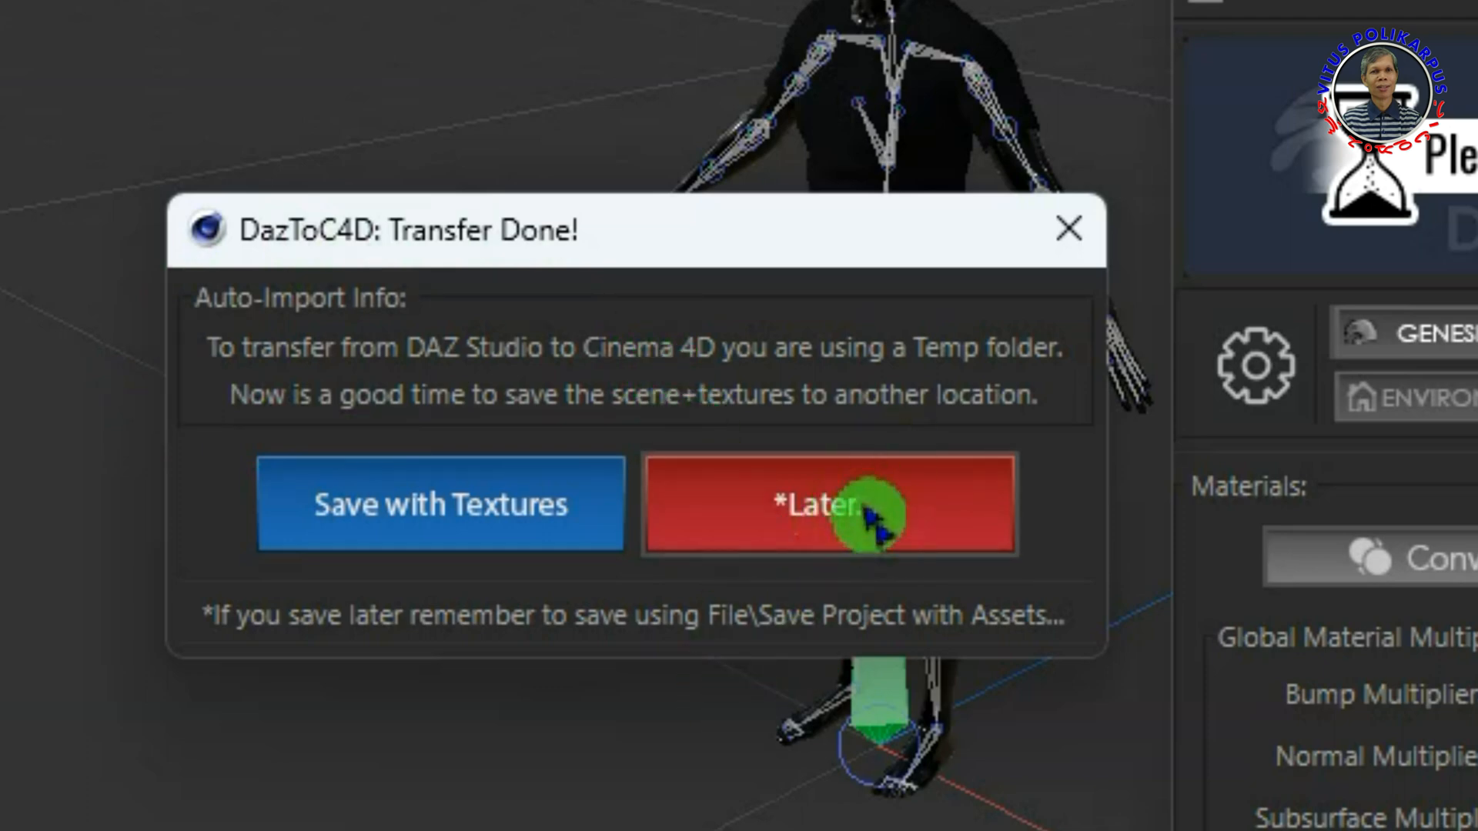
{"action": "left_click", "coordinate": [934, 505]}
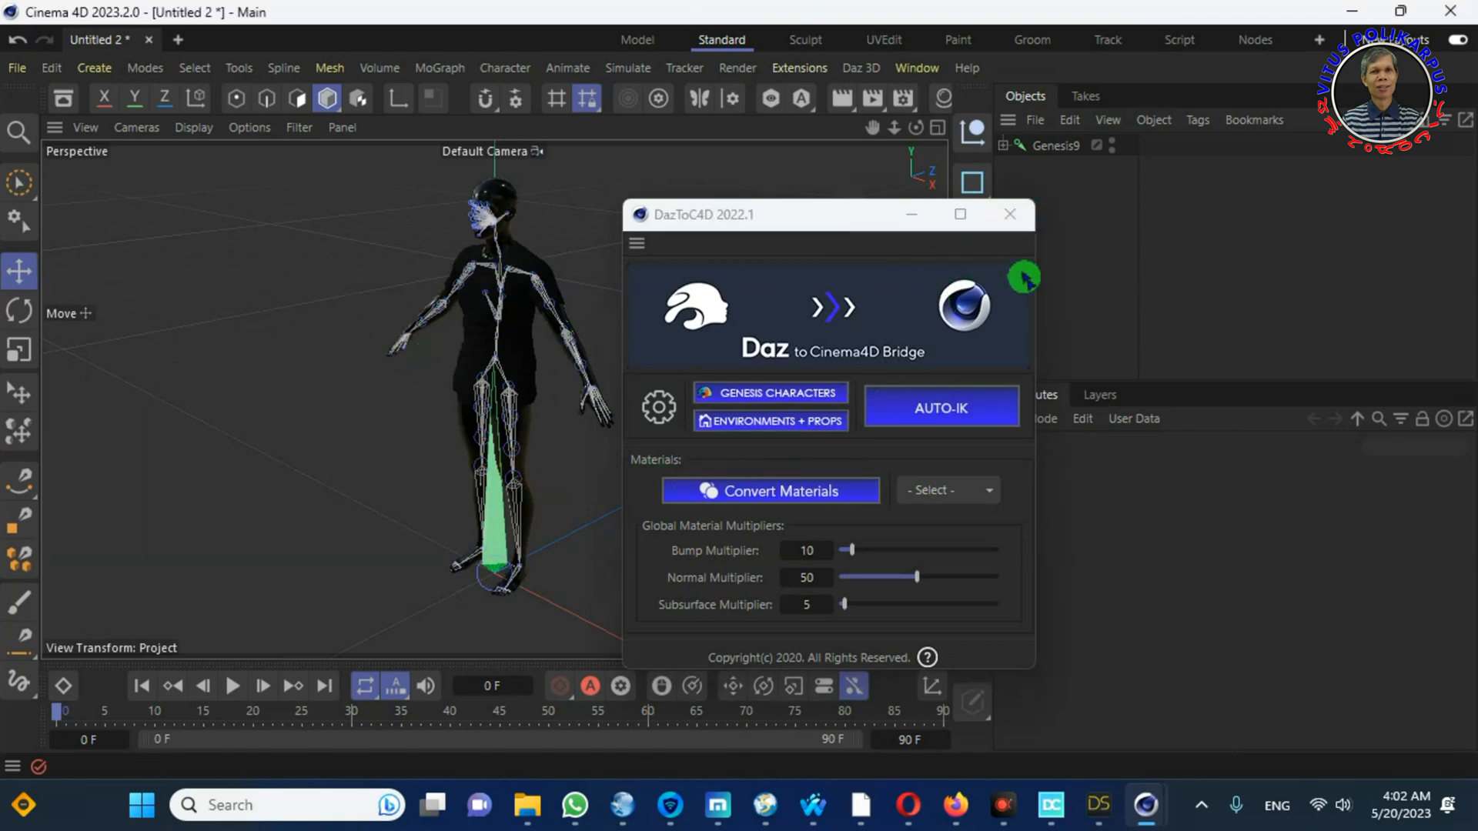
{"action": "left_click_drag", "start_coordinate": [866, 225], "coordinate": [834, 378]}
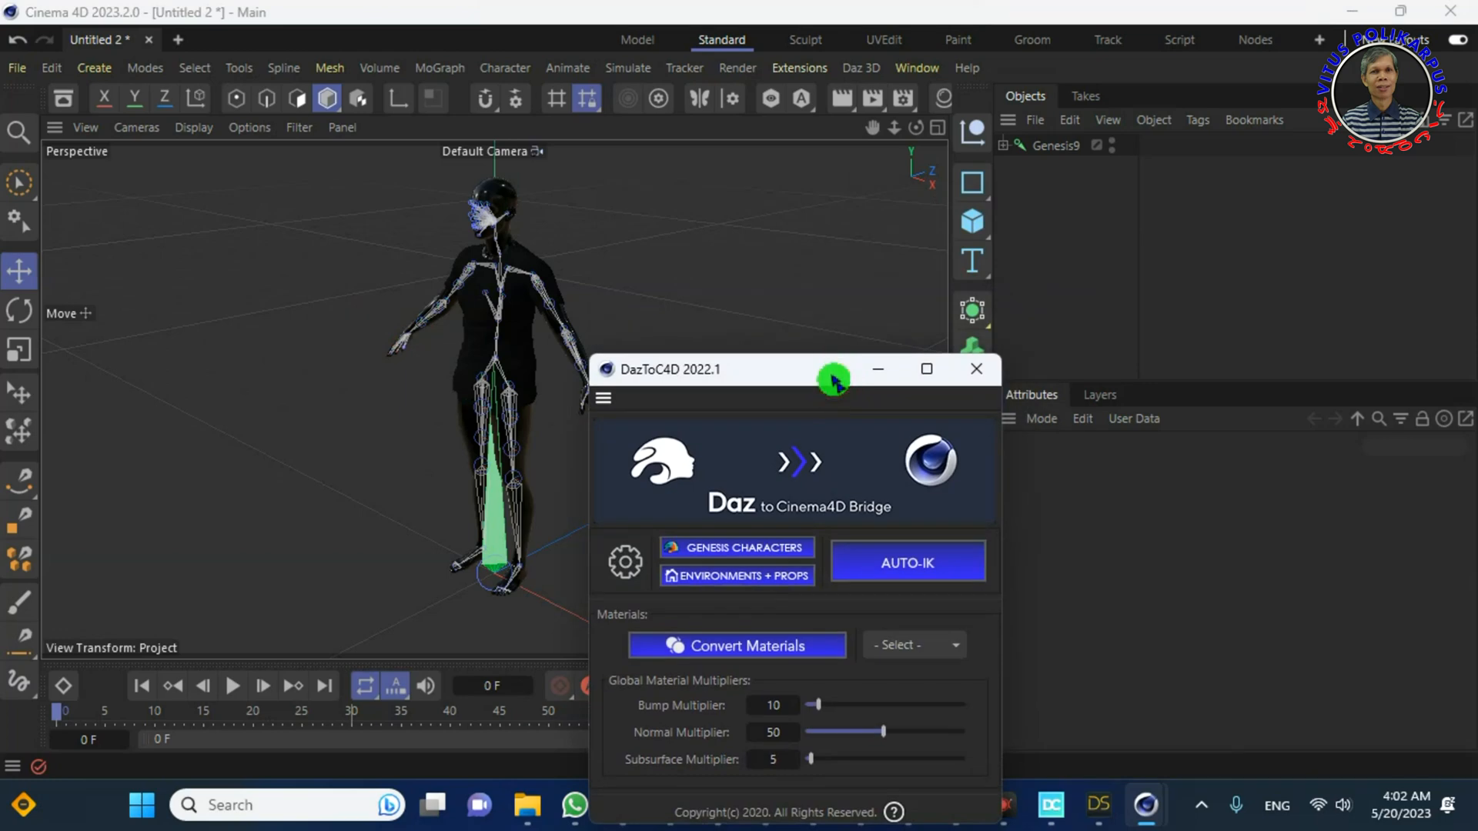
{"action": "left_click", "coordinate": [979, 368]}
Step: Expand the Genesis9 hierarchy to examine the imported parts, clear the selection, and activate the Rotate tool
{"action": "left_click", "coordinate": [1055, 146]}
{"action": "left_click", "coordinate": [1003, 145]}
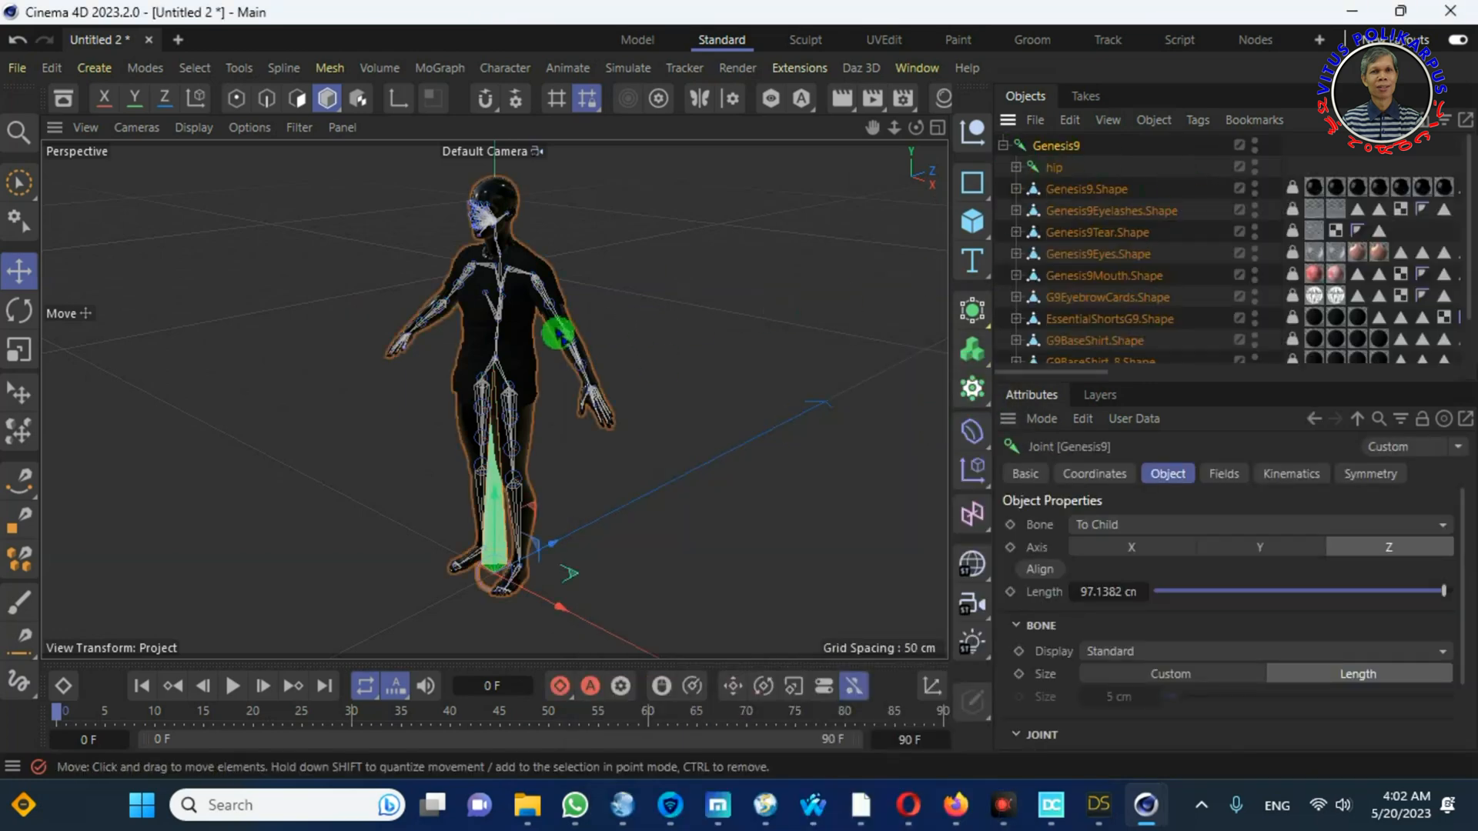
{"action": "left_click", "coordinate": [699, 278]}
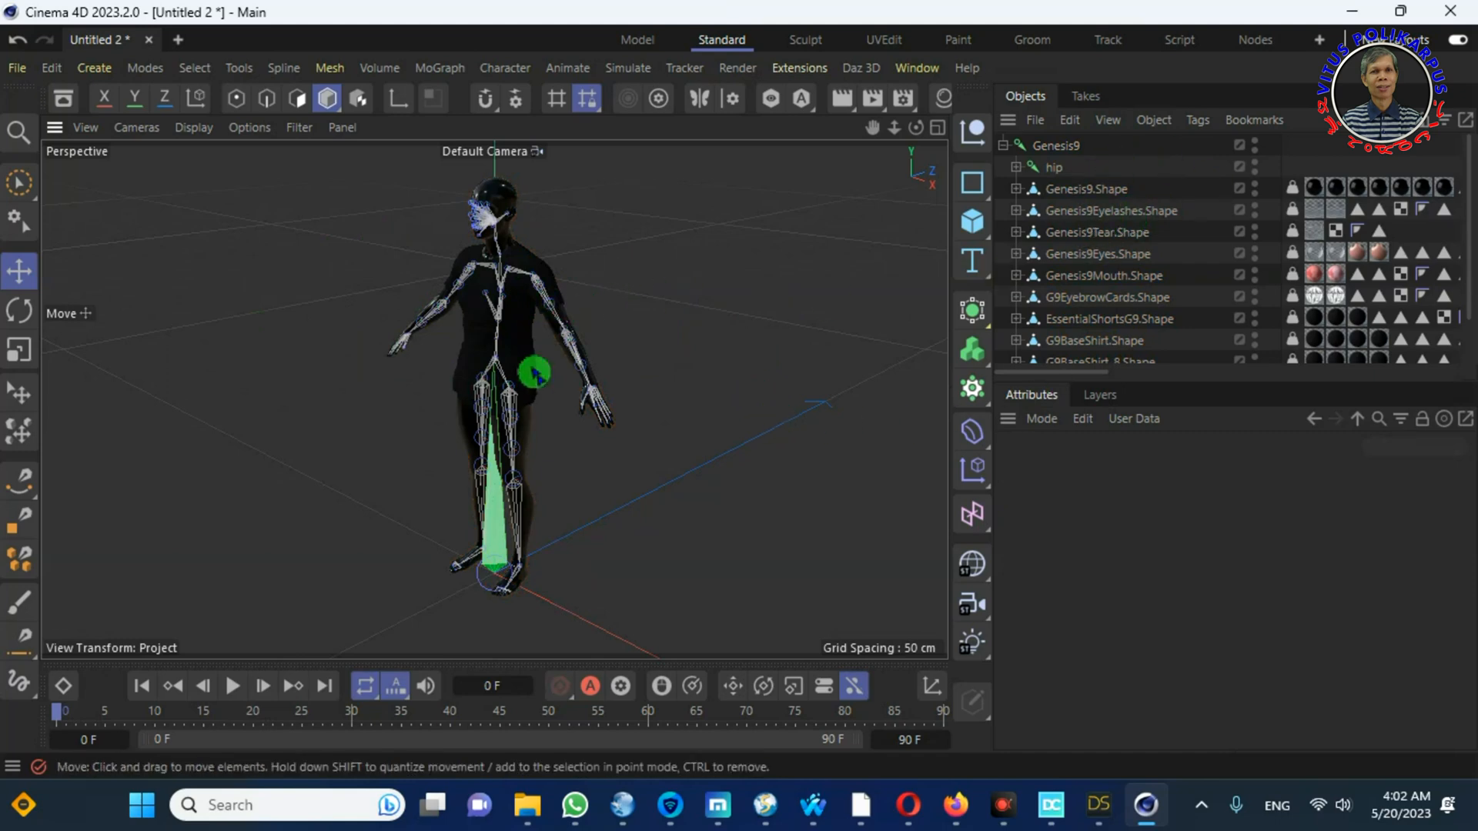
{"action": "key", "text": "r"}
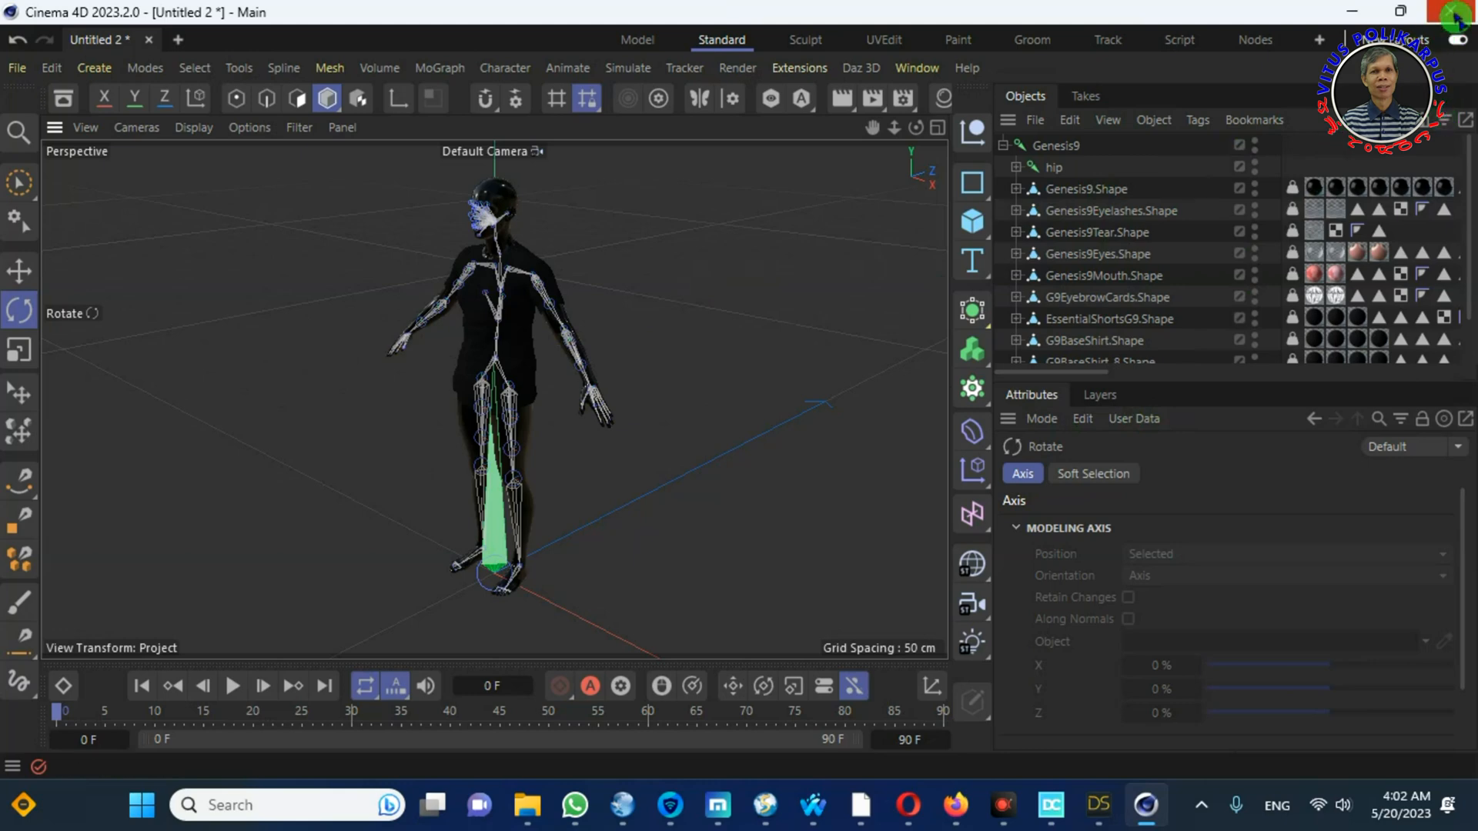
Step: Quit Cinema 4D without saving the Untitled 2 project and return to DAZ Studio
{"action": "left_click", "coordinate": [1453, 12]}
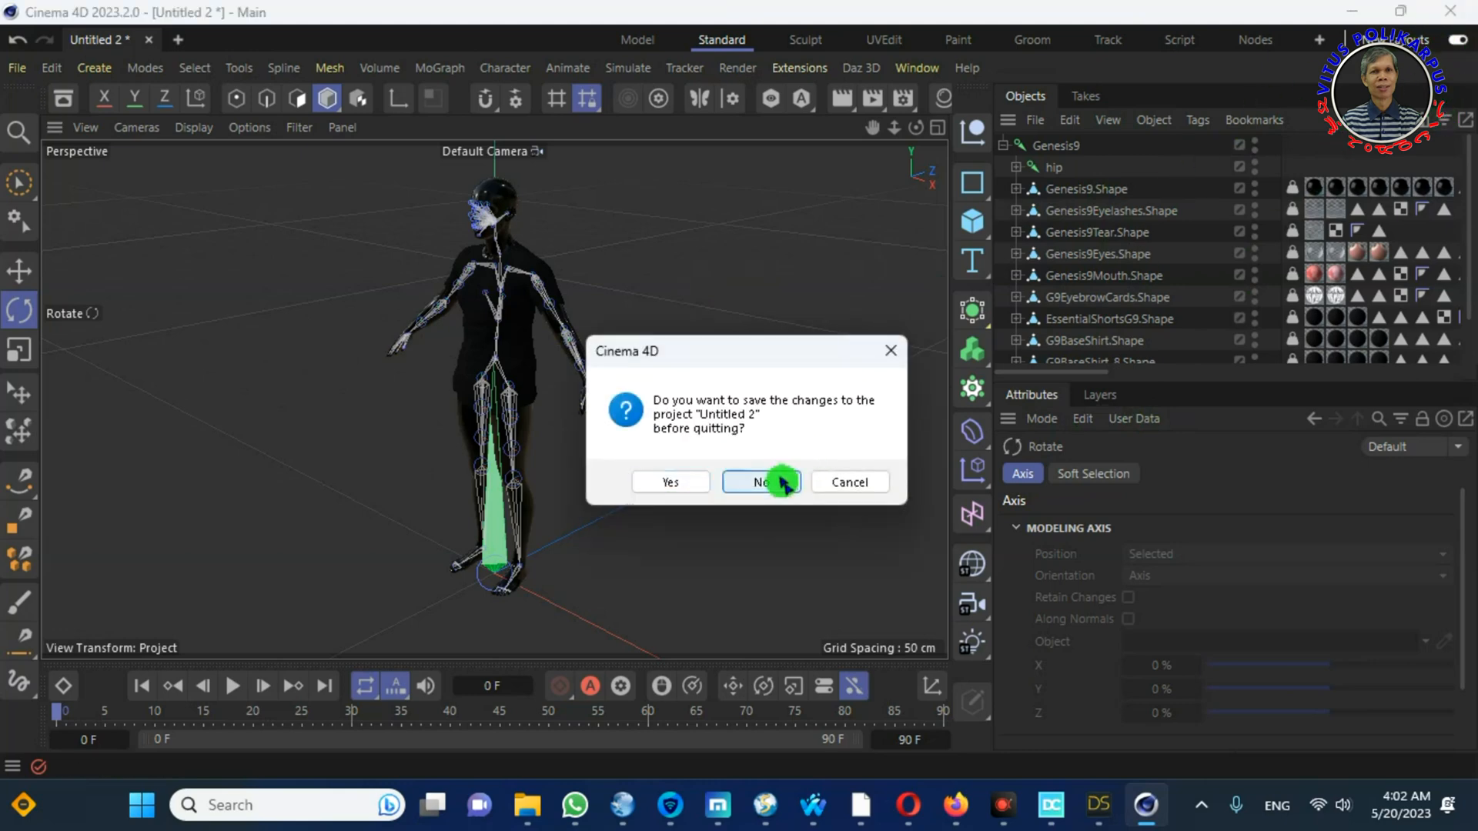
{"action": "left_click", "coordinate": [778, 482]}
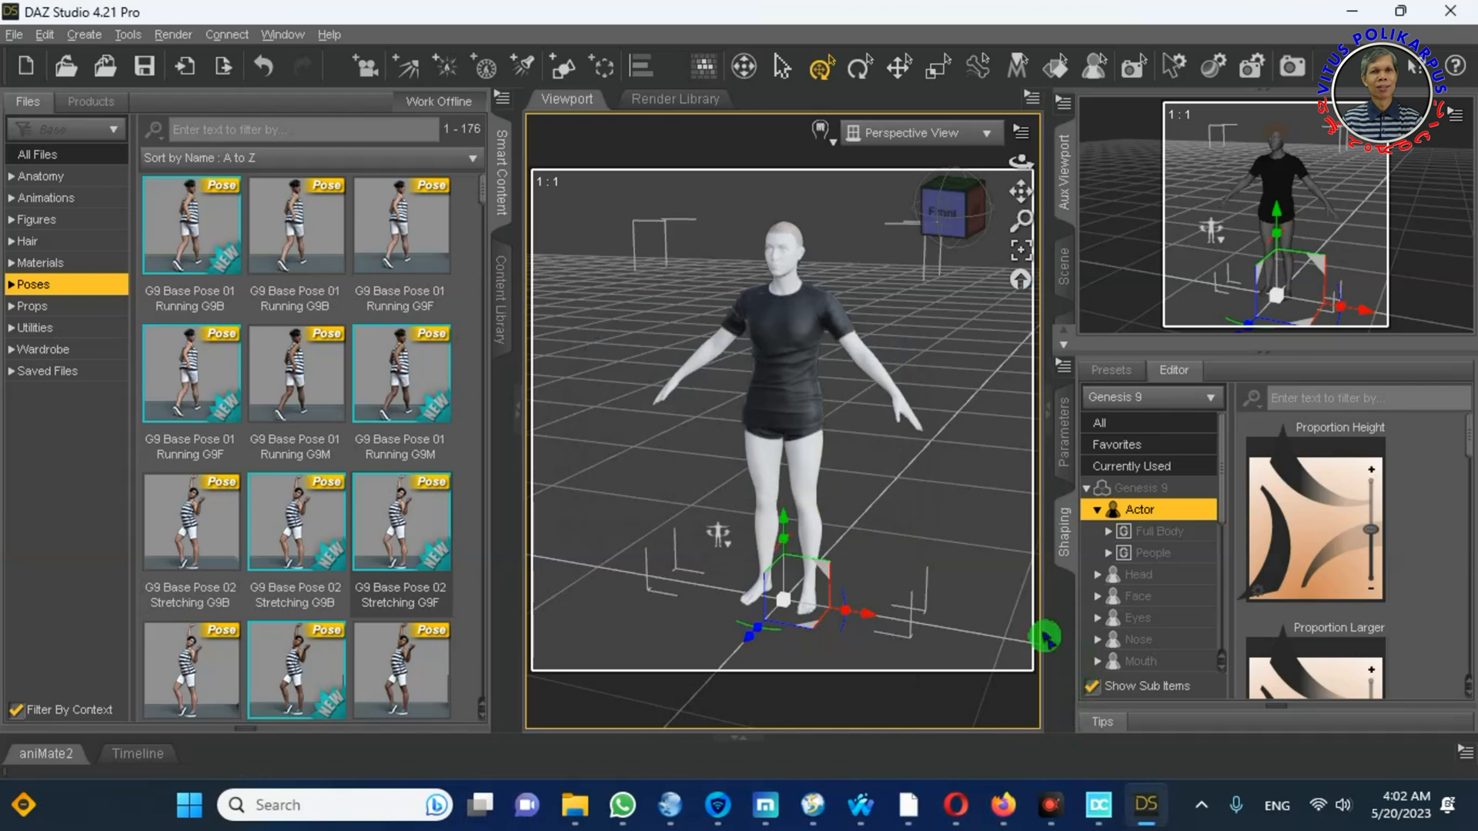